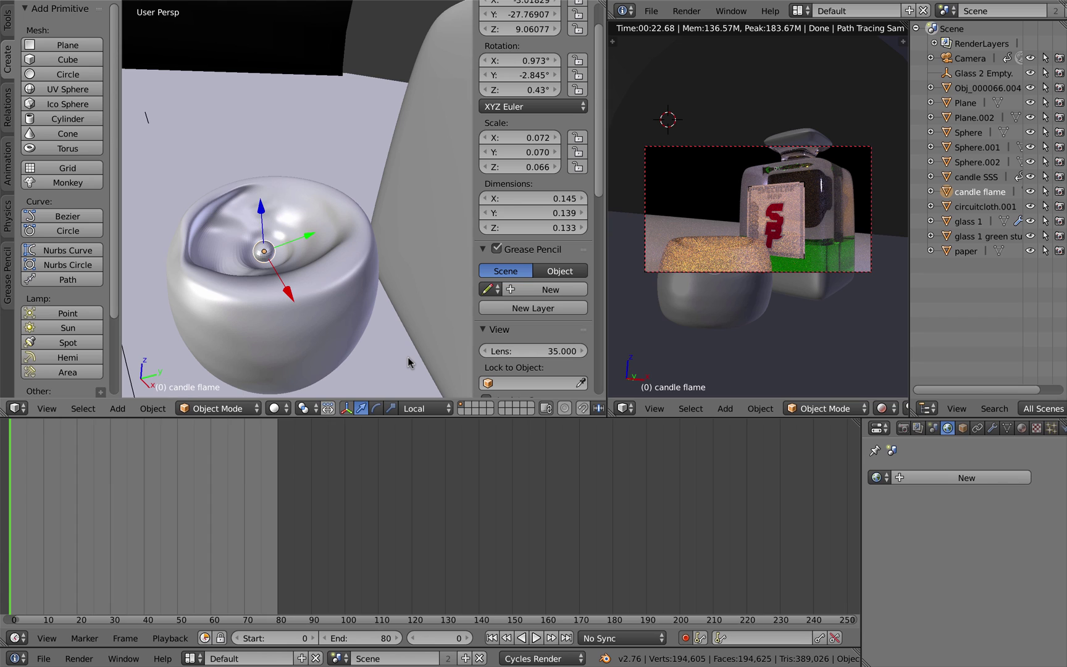
- Reselect the candle flame, turn on auto keying, and stretch it vertically to Z scale 0.120
right_click(270, 254)
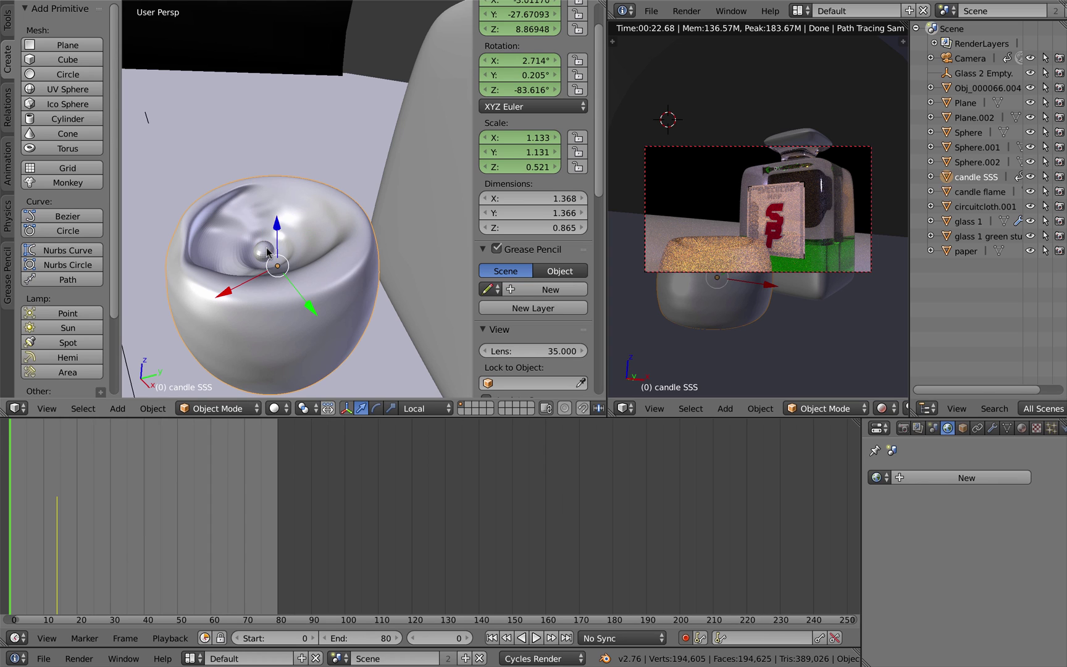
right_click(266, 249)
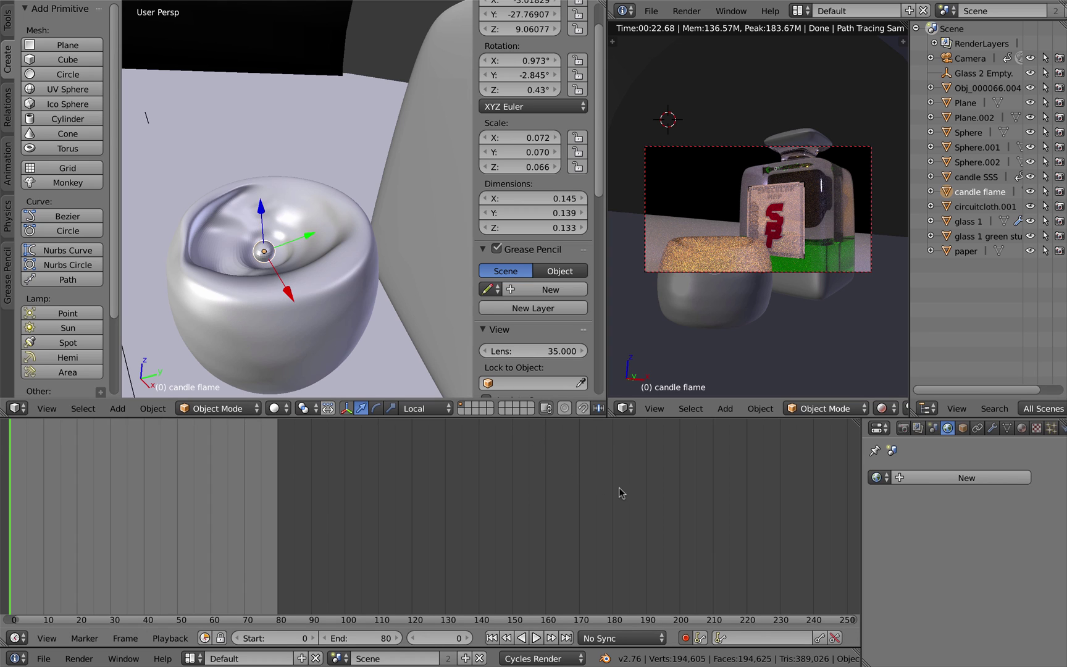
click(685, 639)
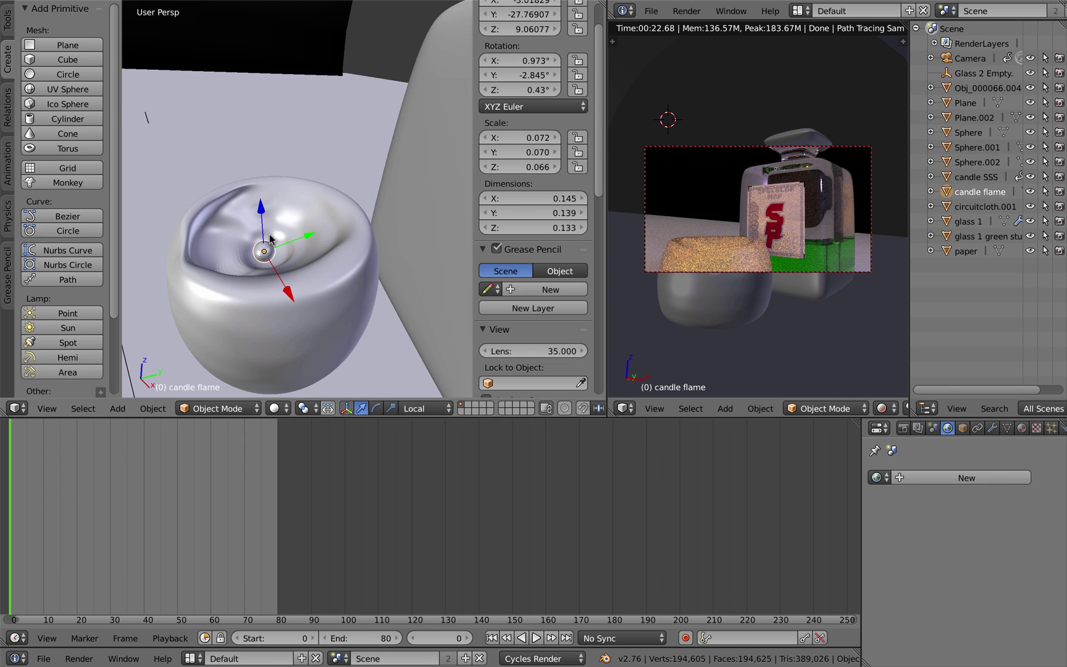
key(s)
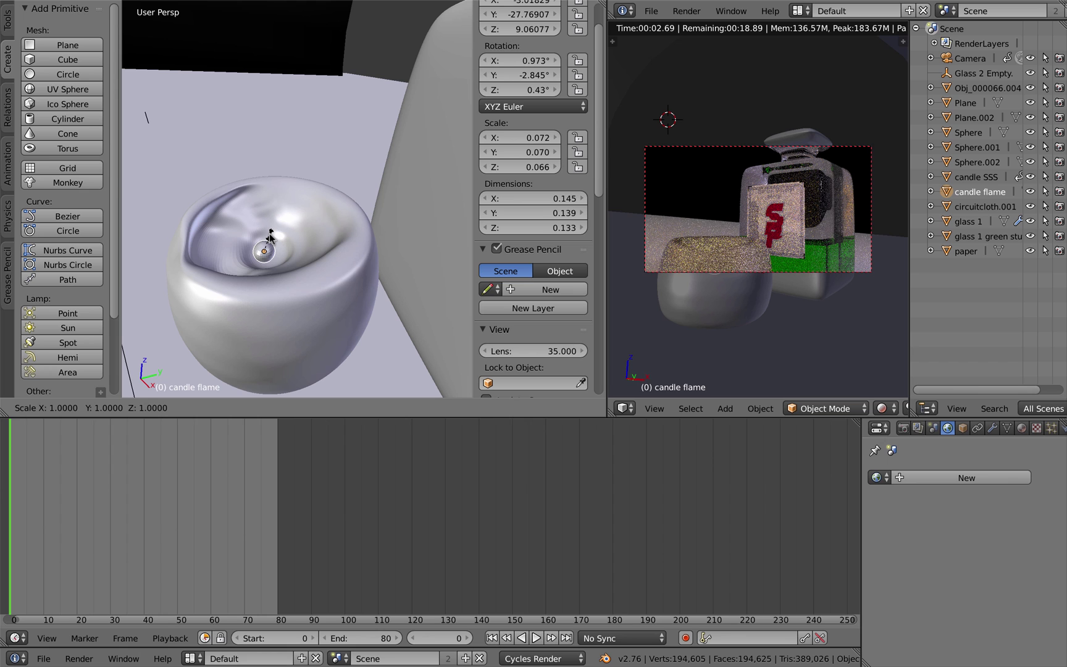
key(z)
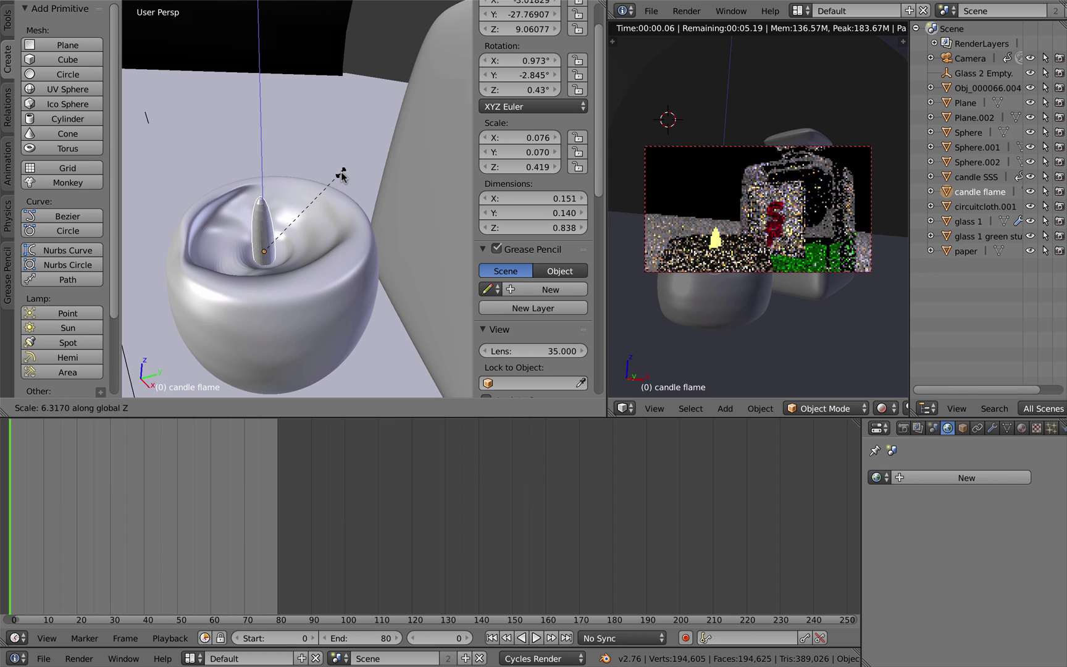
click(287, 230)
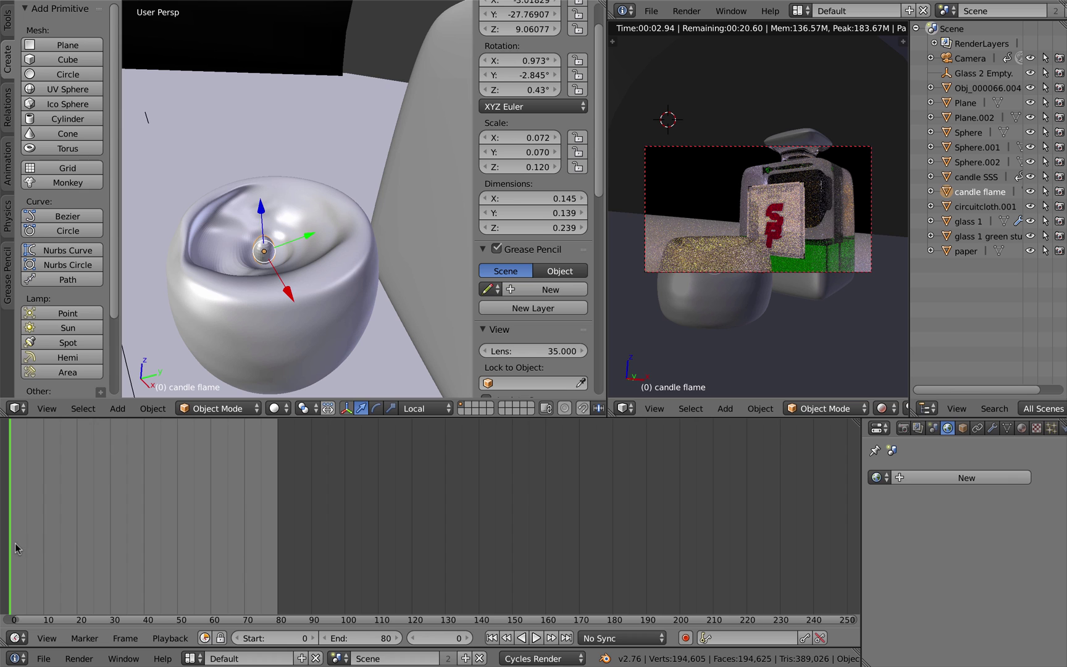
- Preview playback, enable auto keying, and key the flame at frame 2 with Z scale 0.262
key(alt+a)
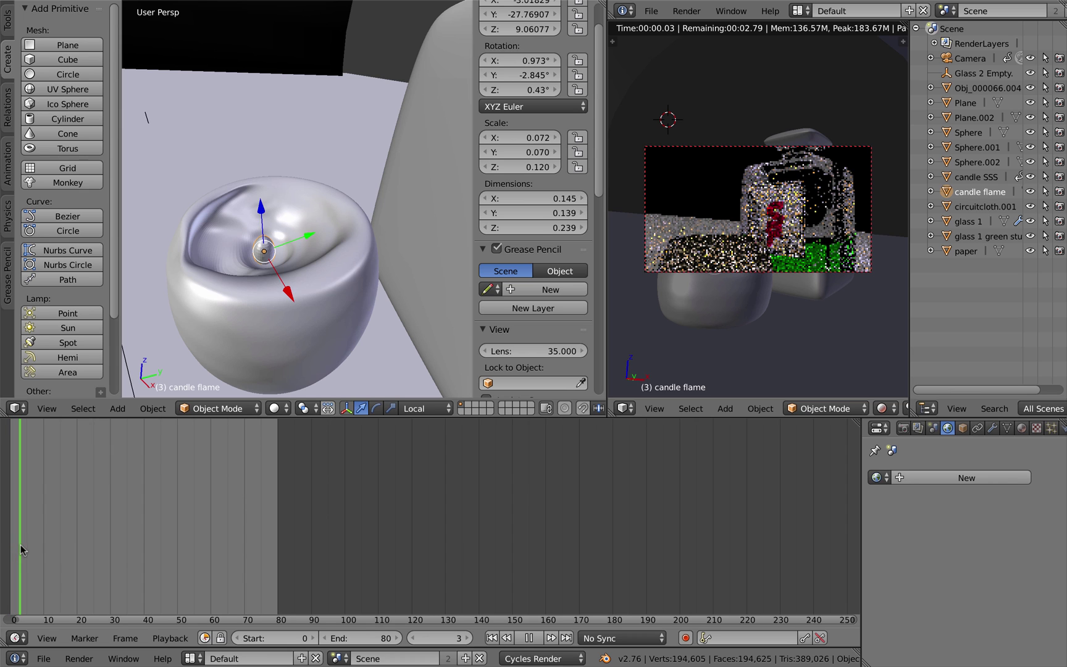
key(alt+a)
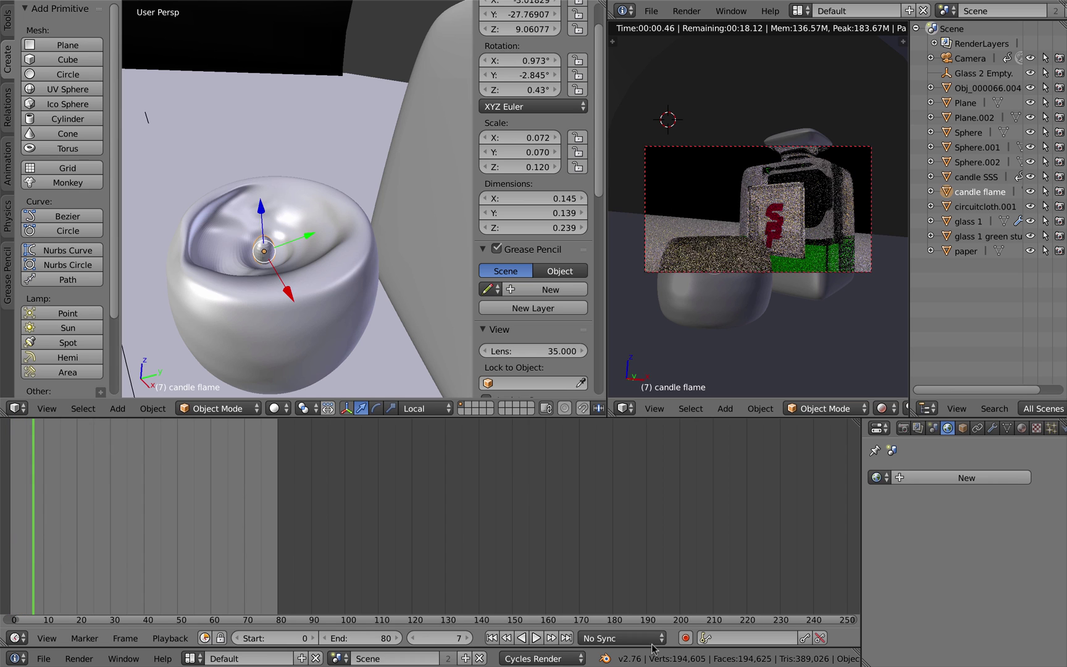
click(685, 639)
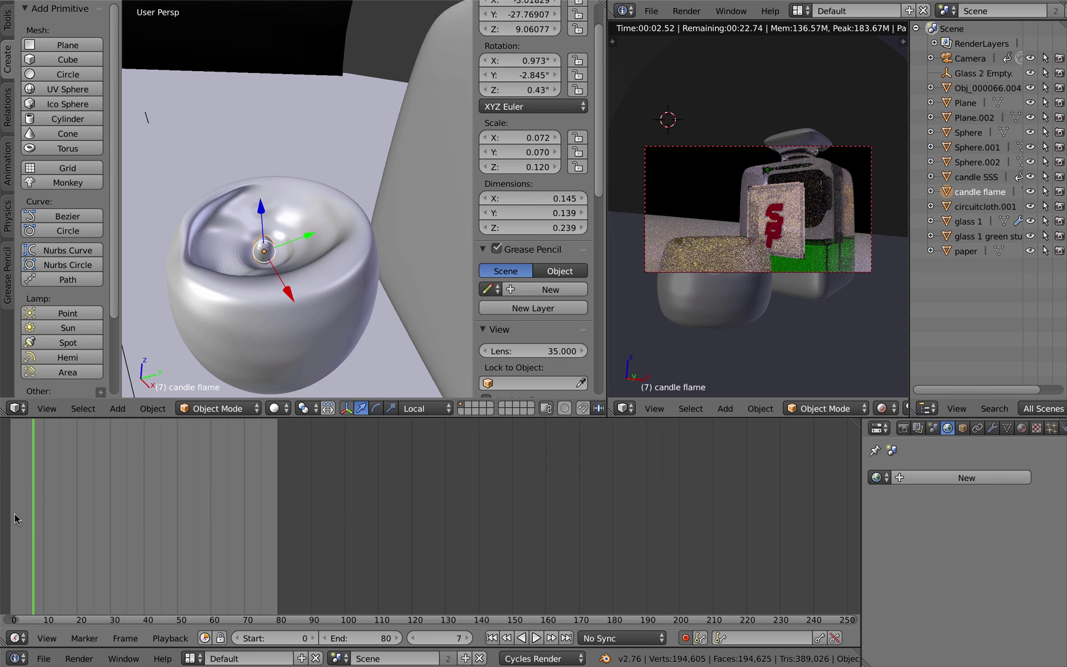
click(18, 533)
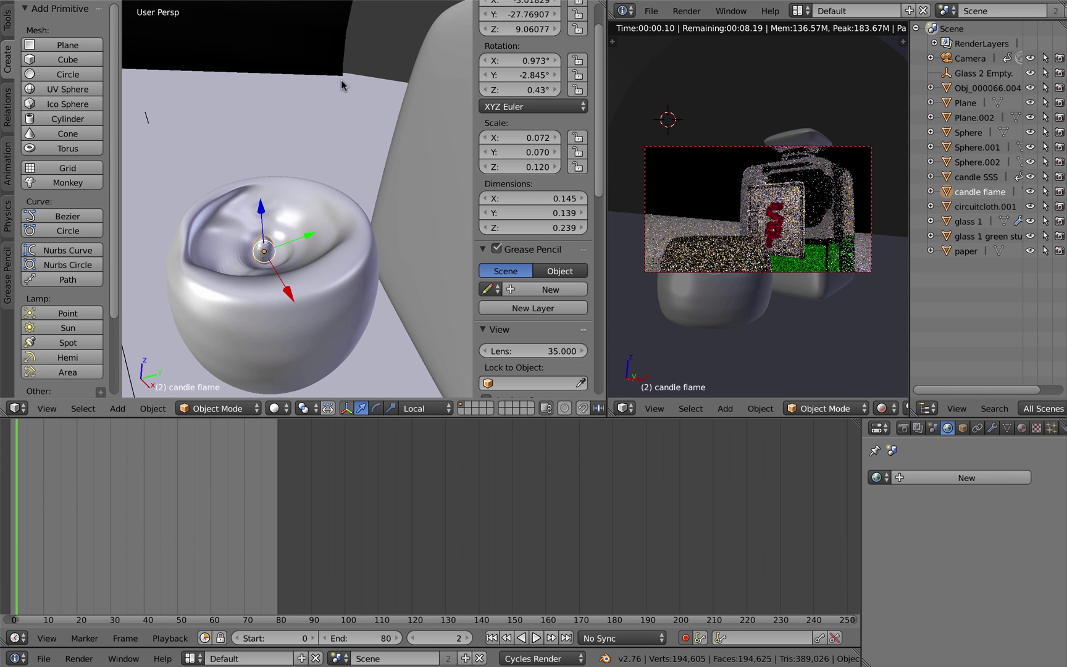
key(s)
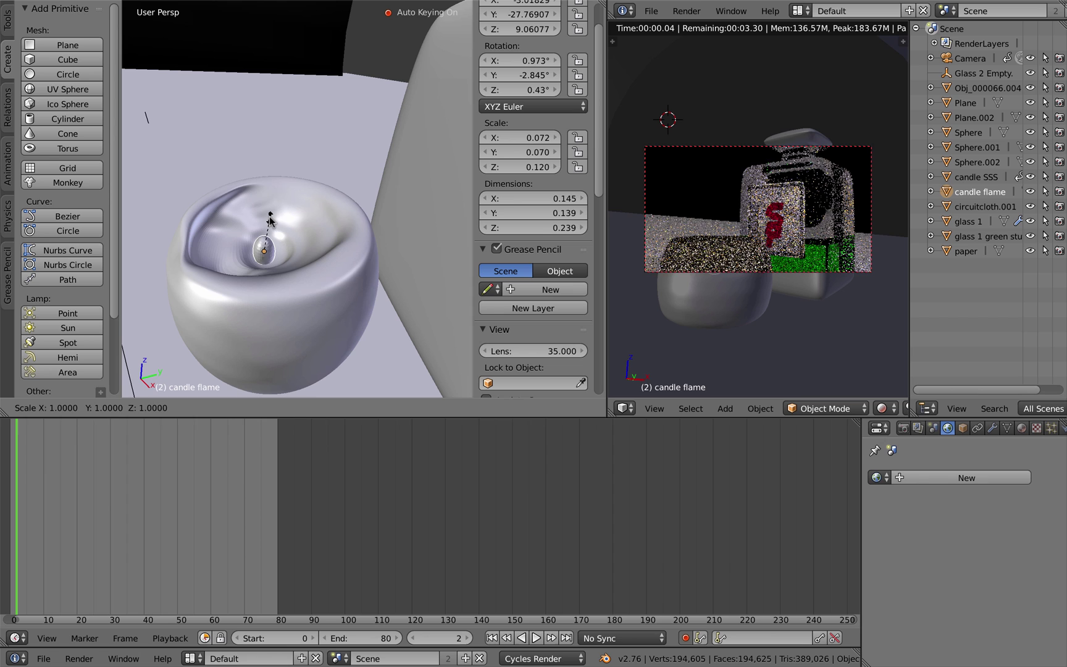
key(z)
click(313, 195)
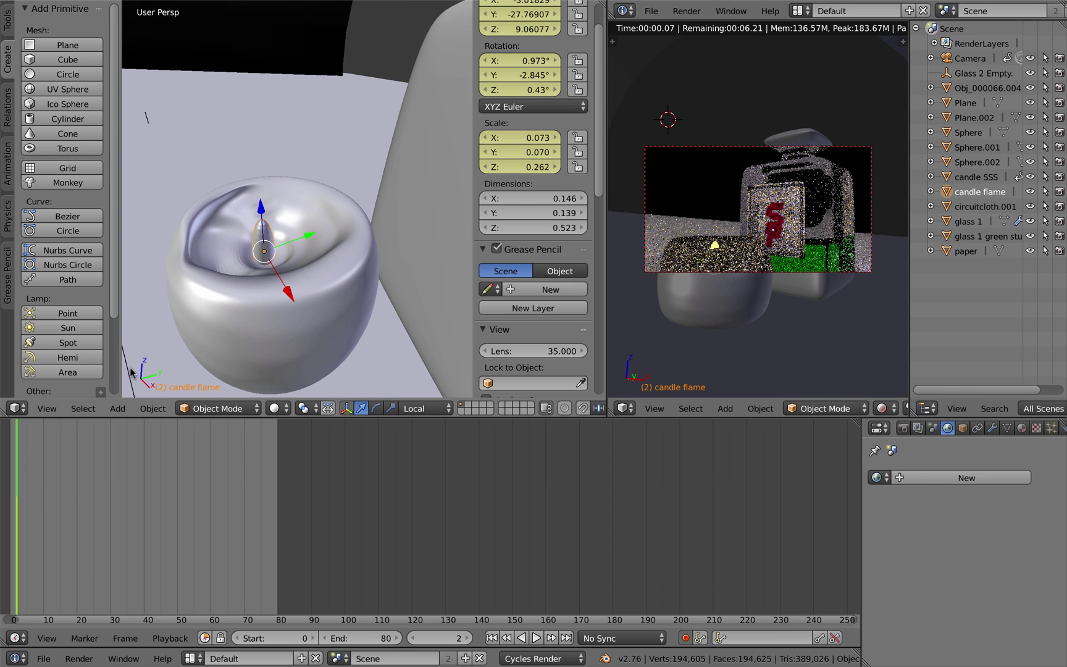
- Move through frame 5, toggle auto keying off and back on, and advance to frame 10
drag(22, 531, 27, 531)
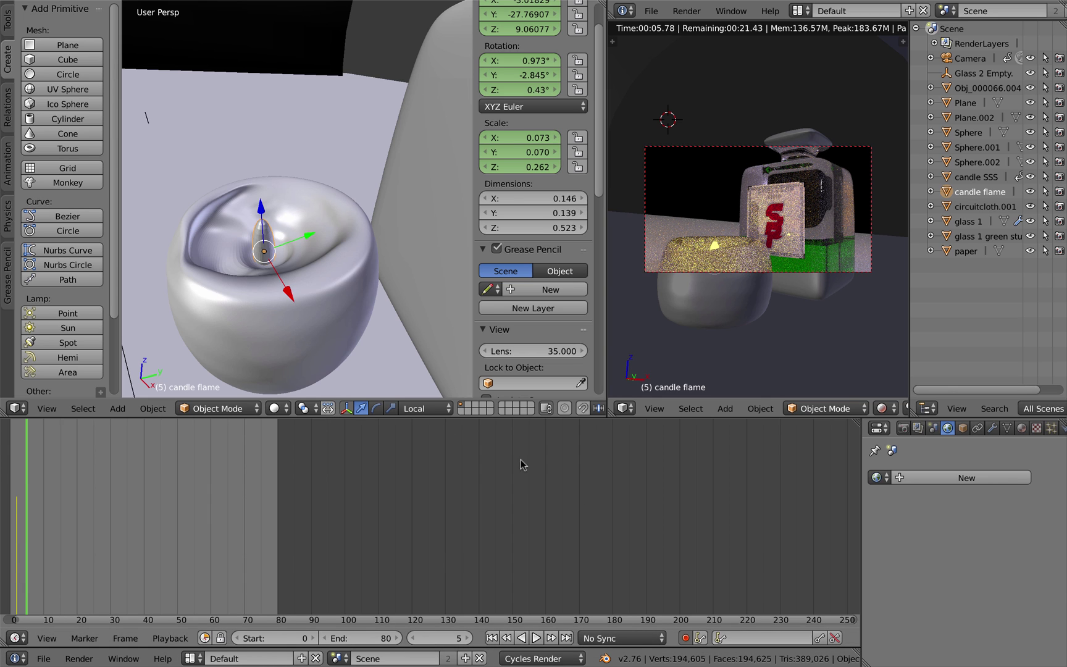
click(685, 638)
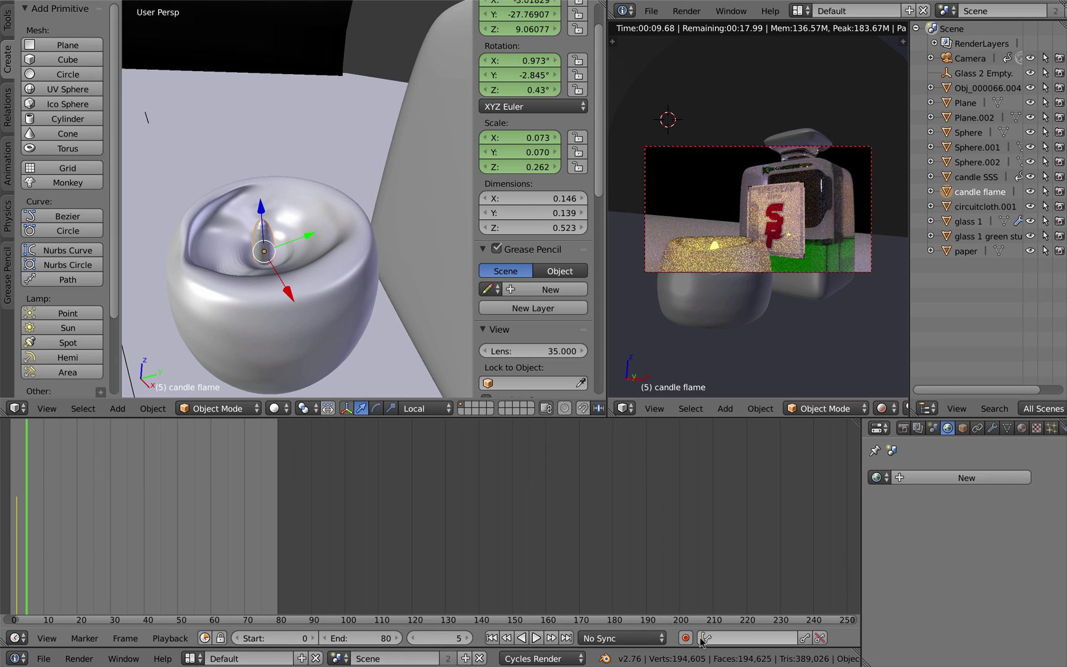
click(686, 637)
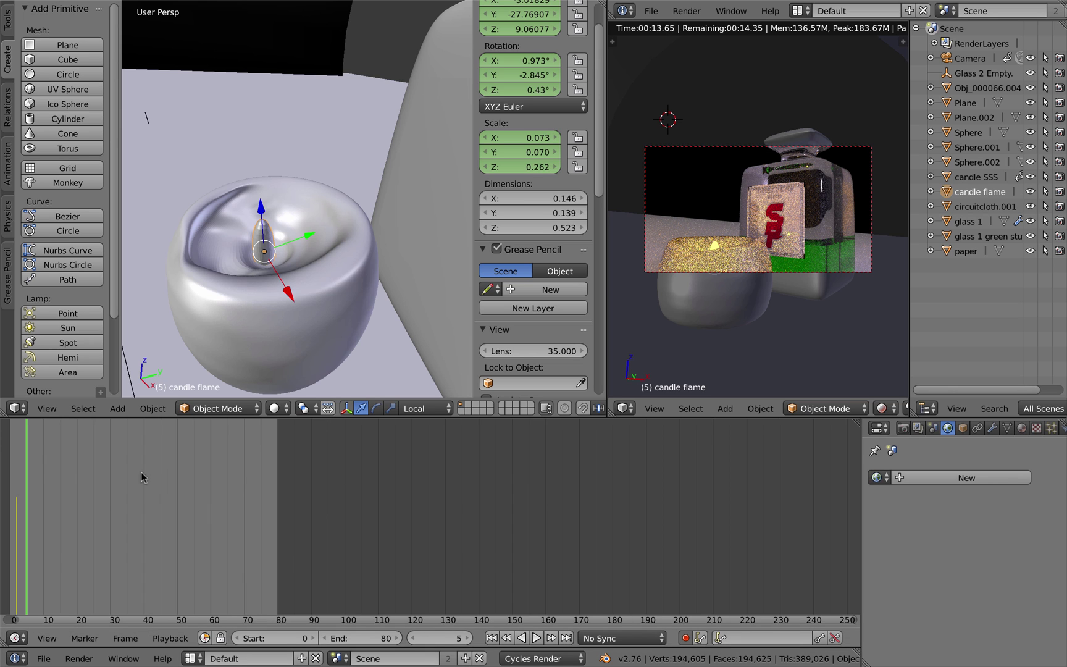
drag(25, 463, 44, 462)
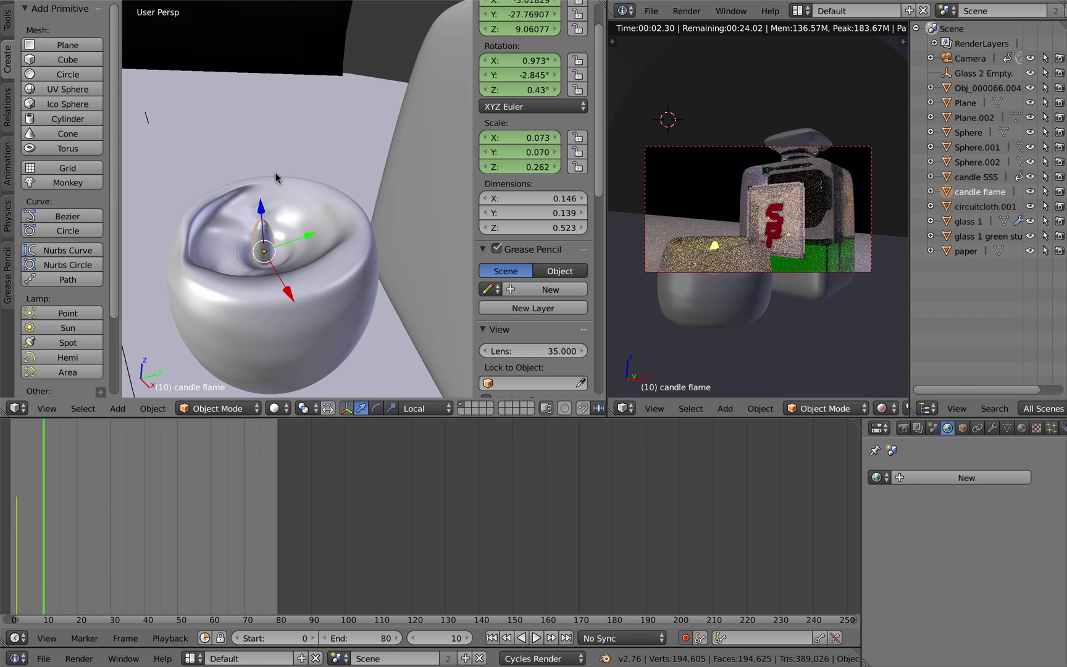
- Key a much taller flame at frame 10, preview it, then step to frame 11
key(s)
key(z)
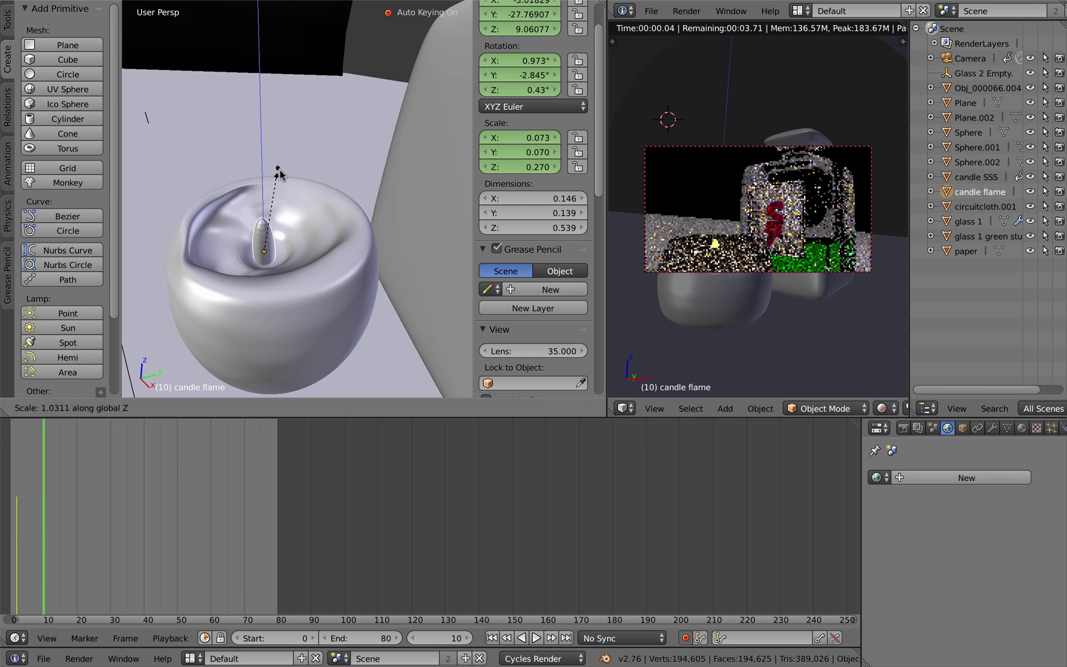
click(456, 86)
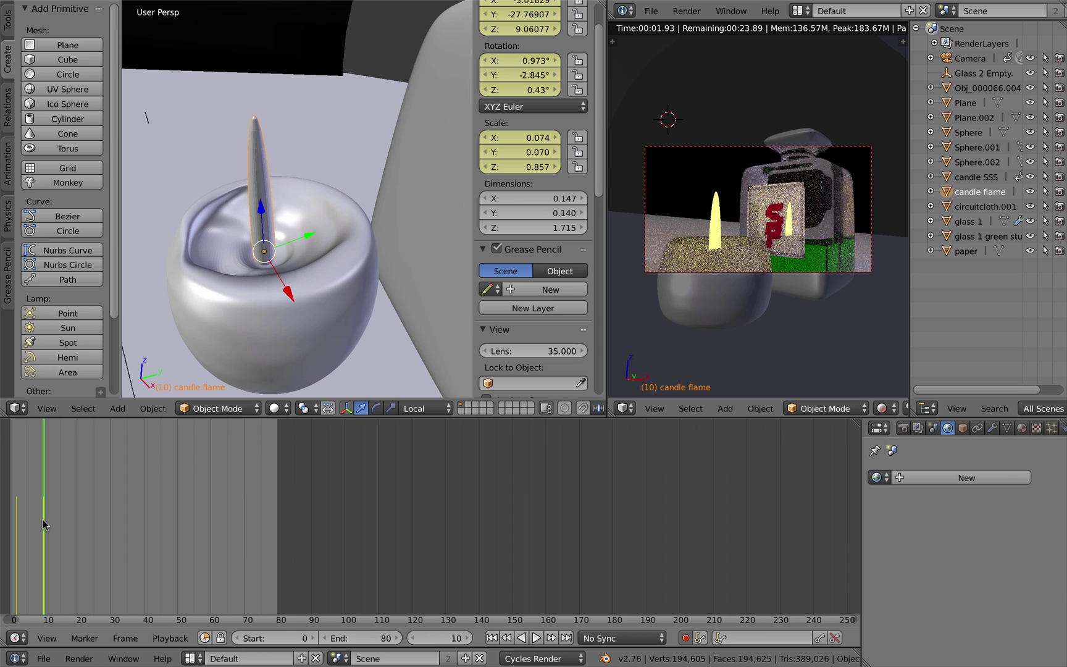
mouse_move(43, 525)
mouse_down()
mouse_move(66, 522)
mouse_move(43, 525)
mouse_up()
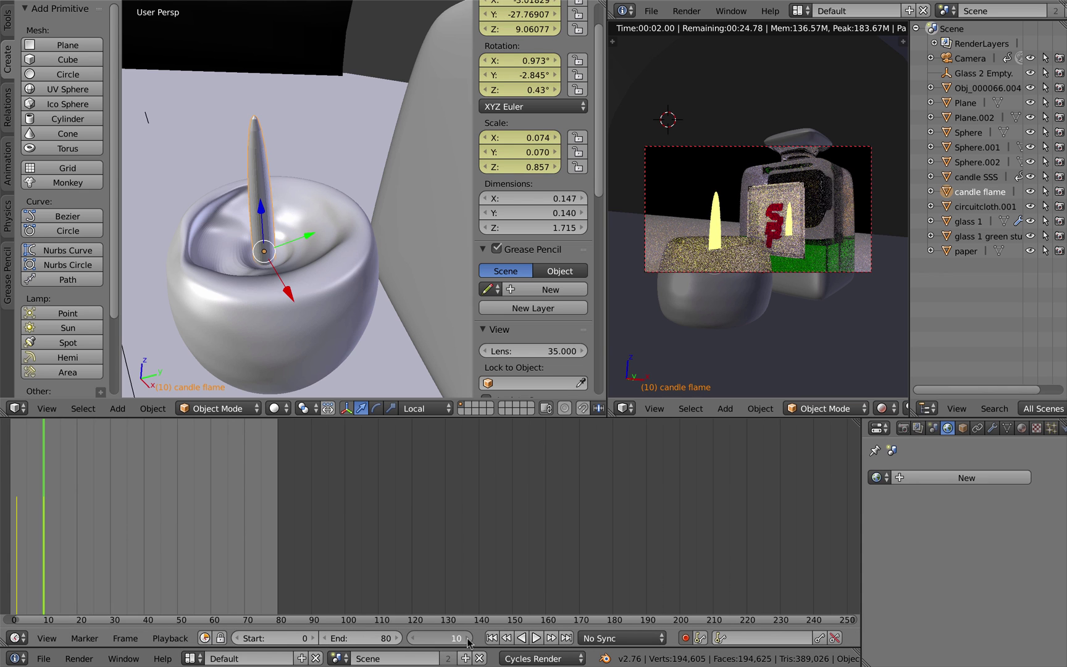
key(Right)
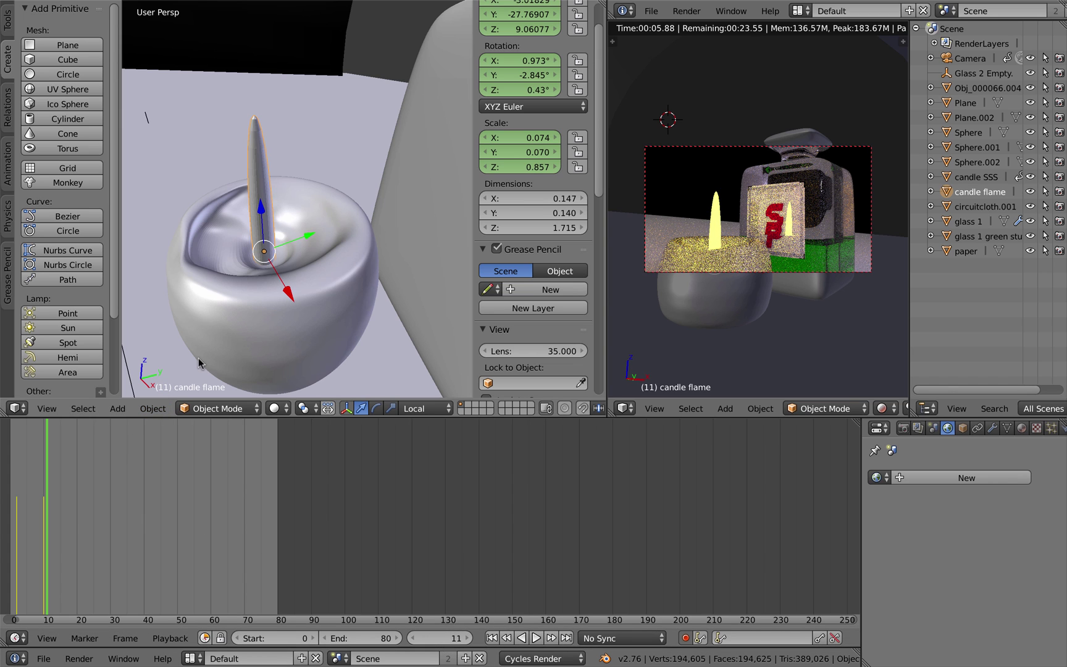
- Shrink the flame to Z scale 0.320 at frame 11
key(s)
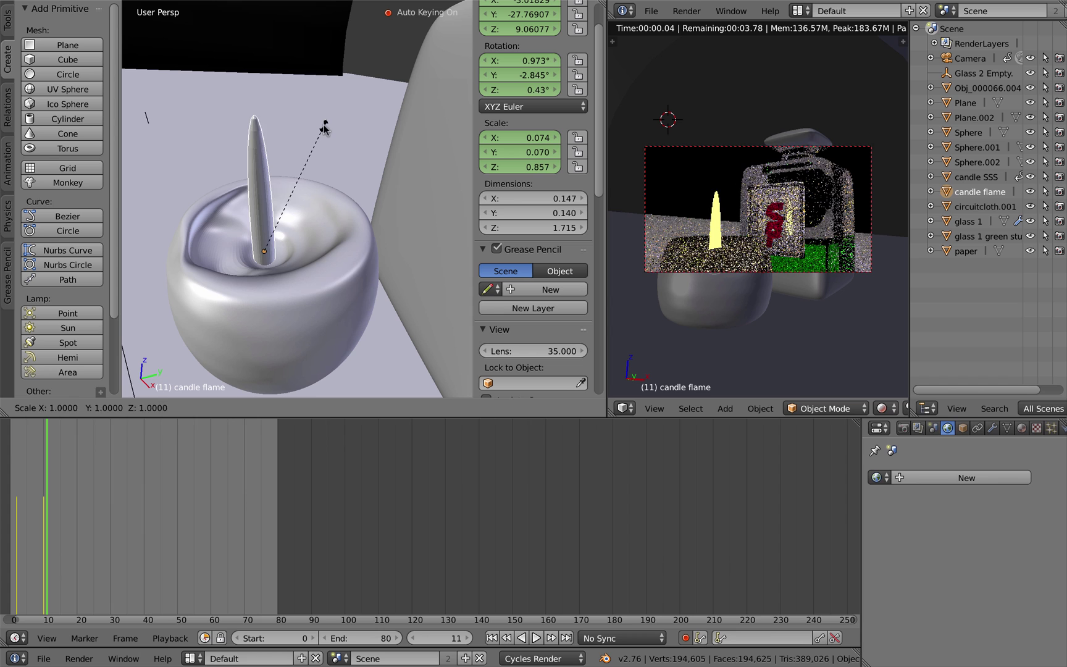
key(z)
click(284, 204)
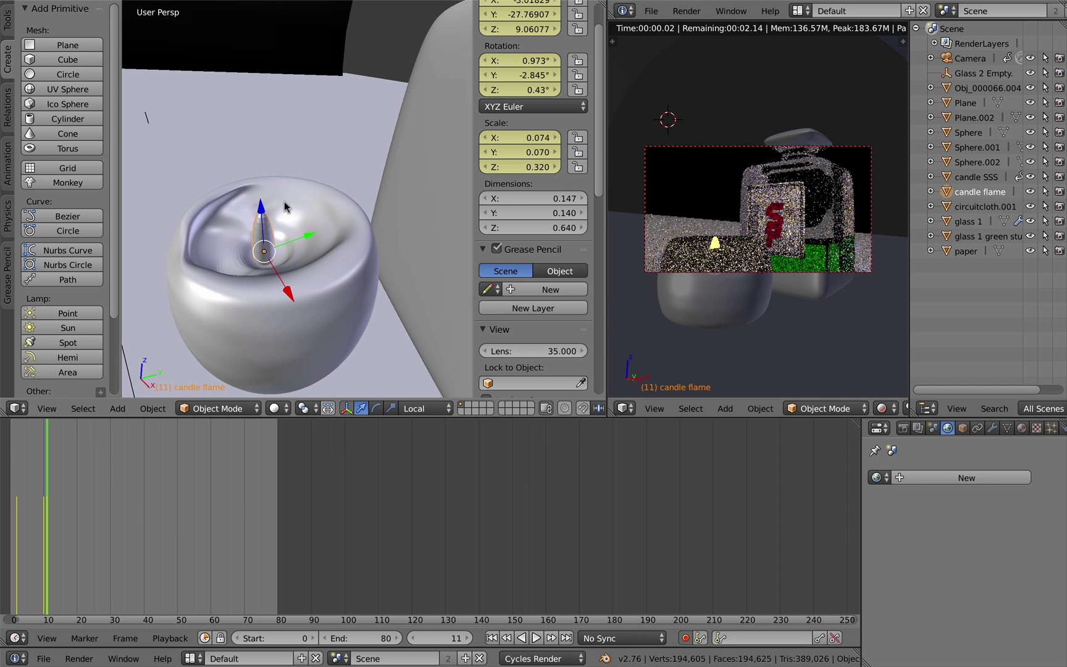
- At frame 16, key the flame taller at Z scale 0.505, then move to frame 24
drag(50, 482, 65, 483)
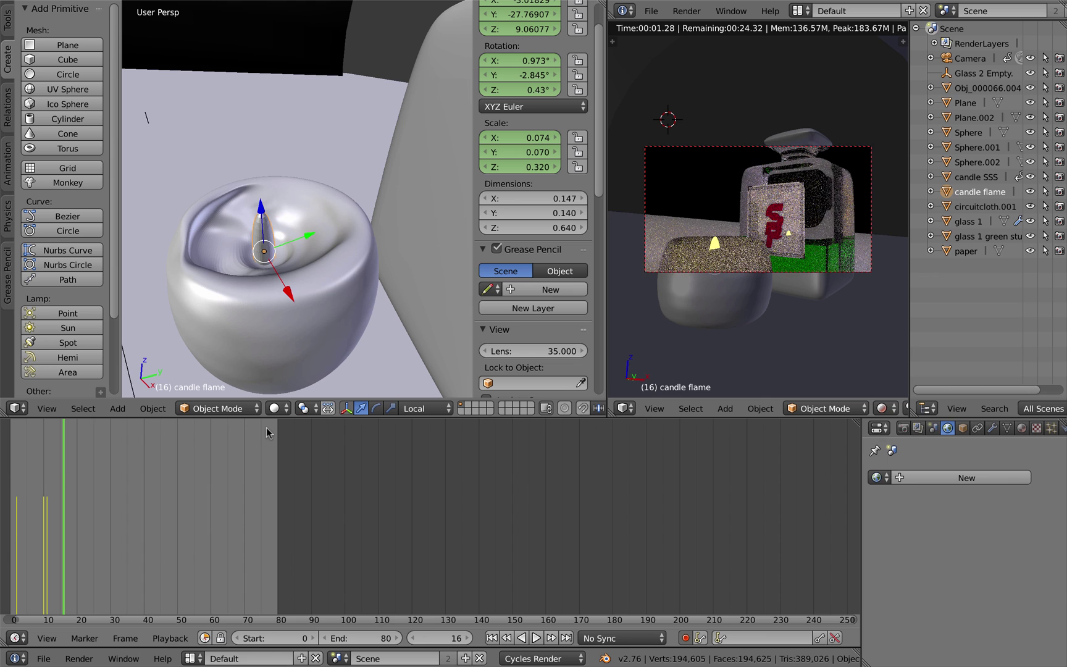
key(s)
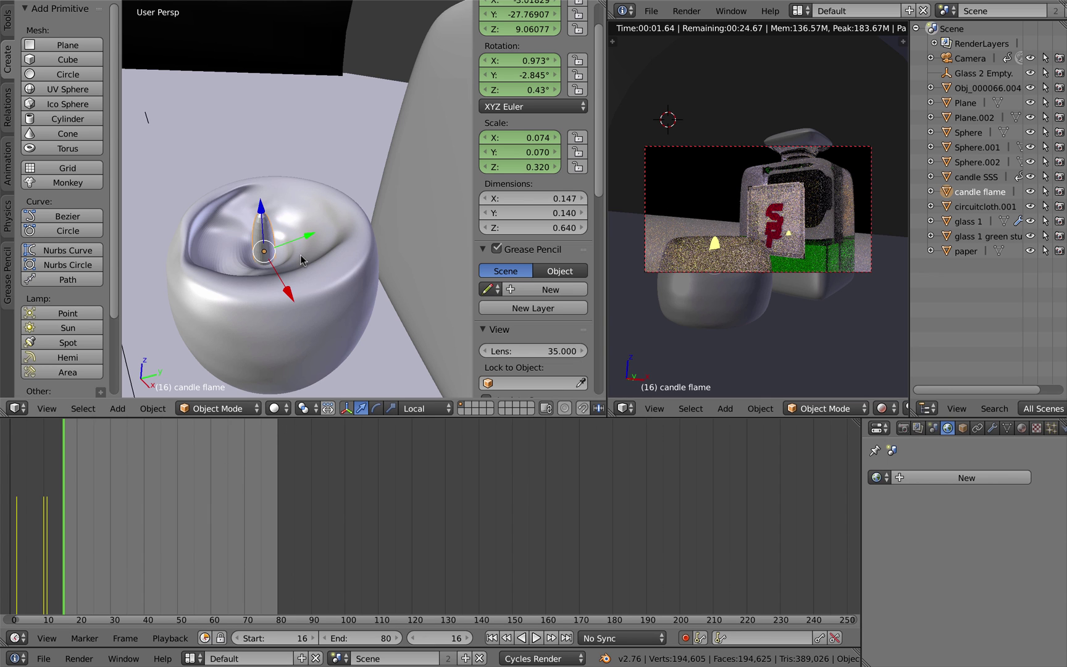
key(s)
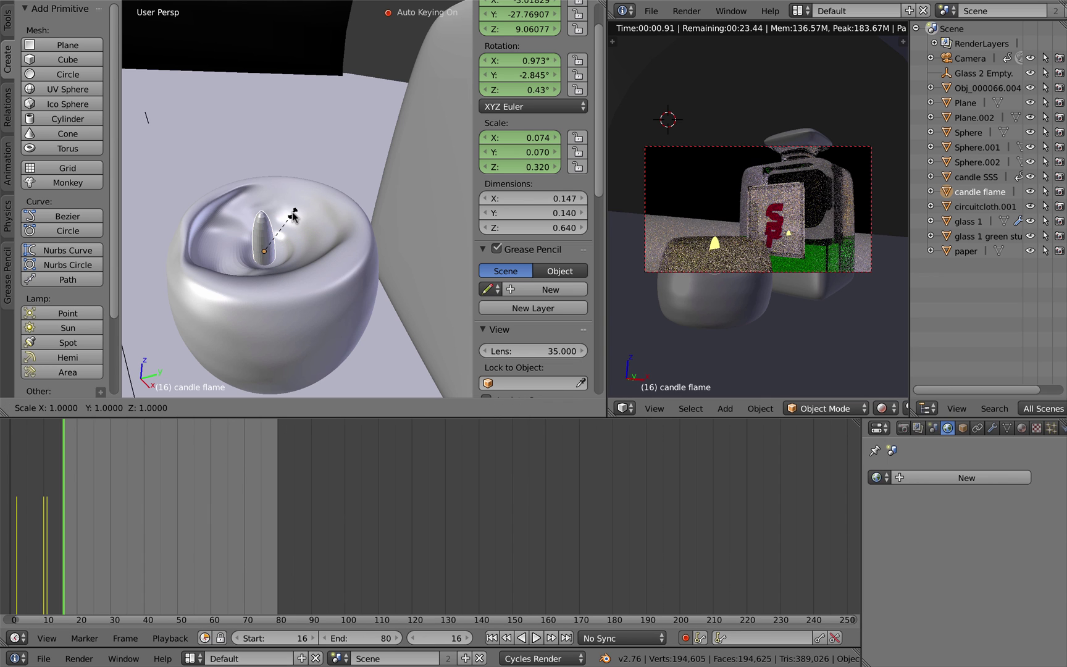
key(z)
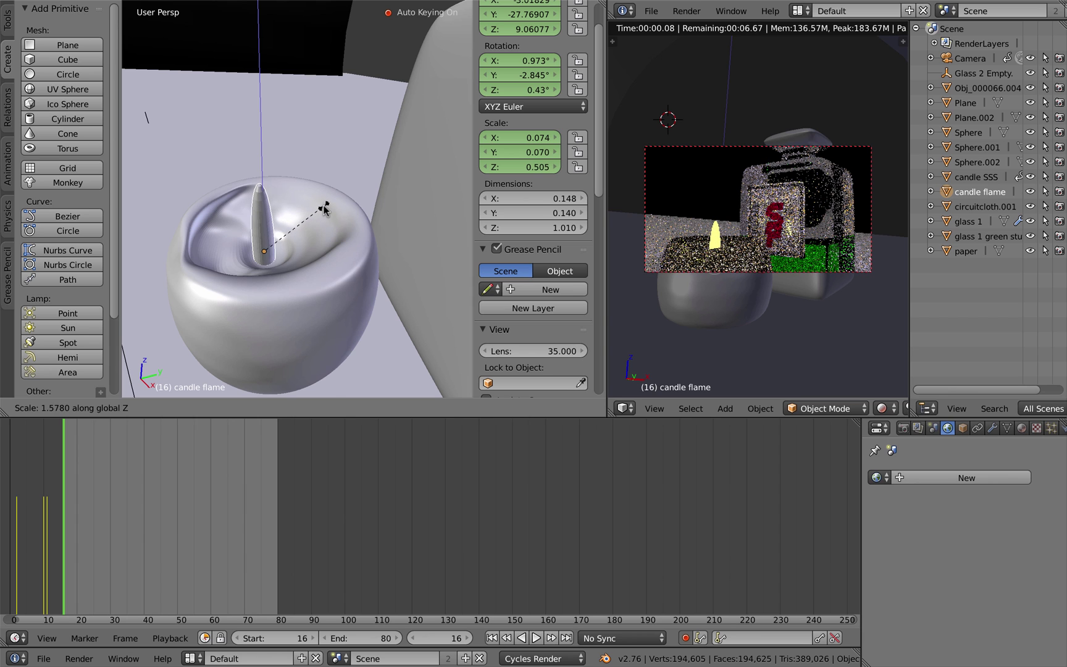
click(323, 205)
drag(64, 484, 90, 484)
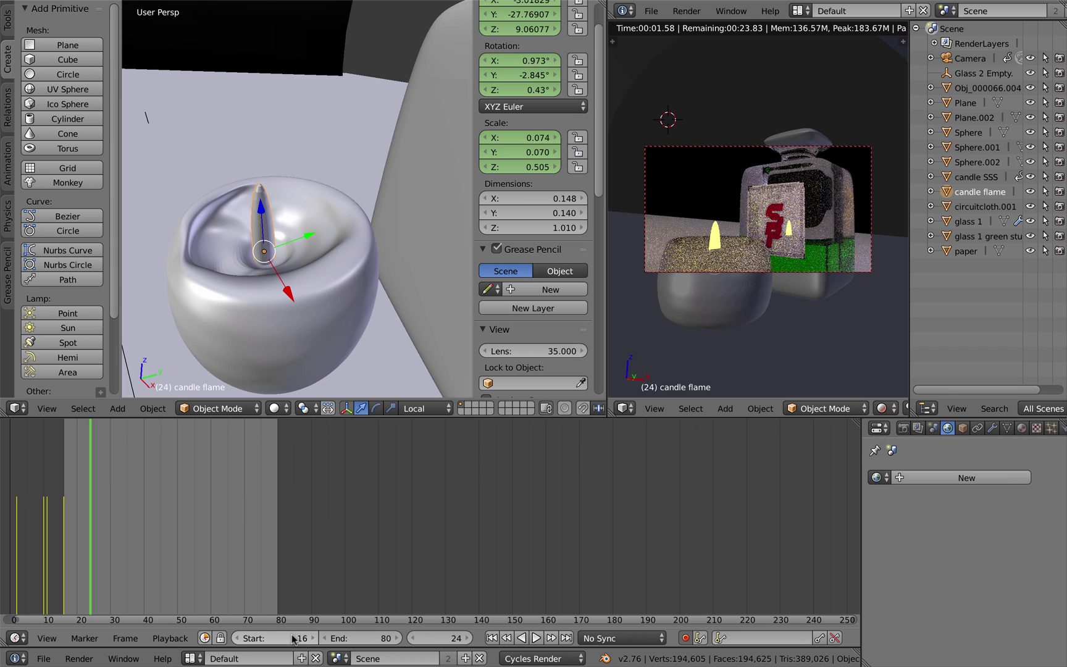
- Set the timeline Start to 0 and End to 50, then scrub to frame 25
click(253, 638)
key(BackSpace)
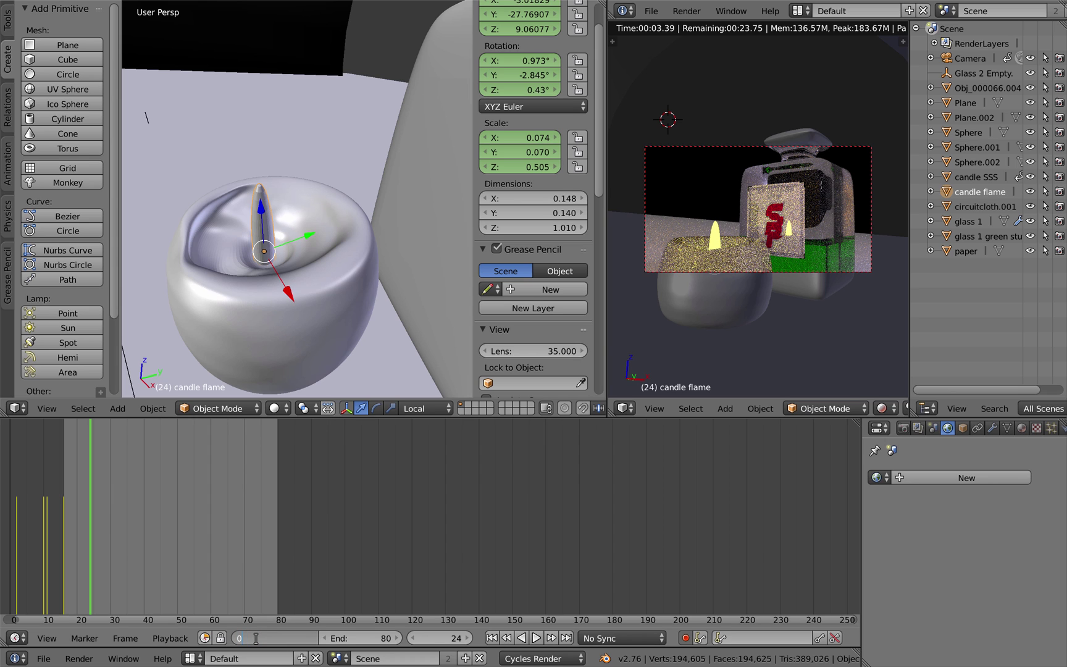
text(0)
key(Return)
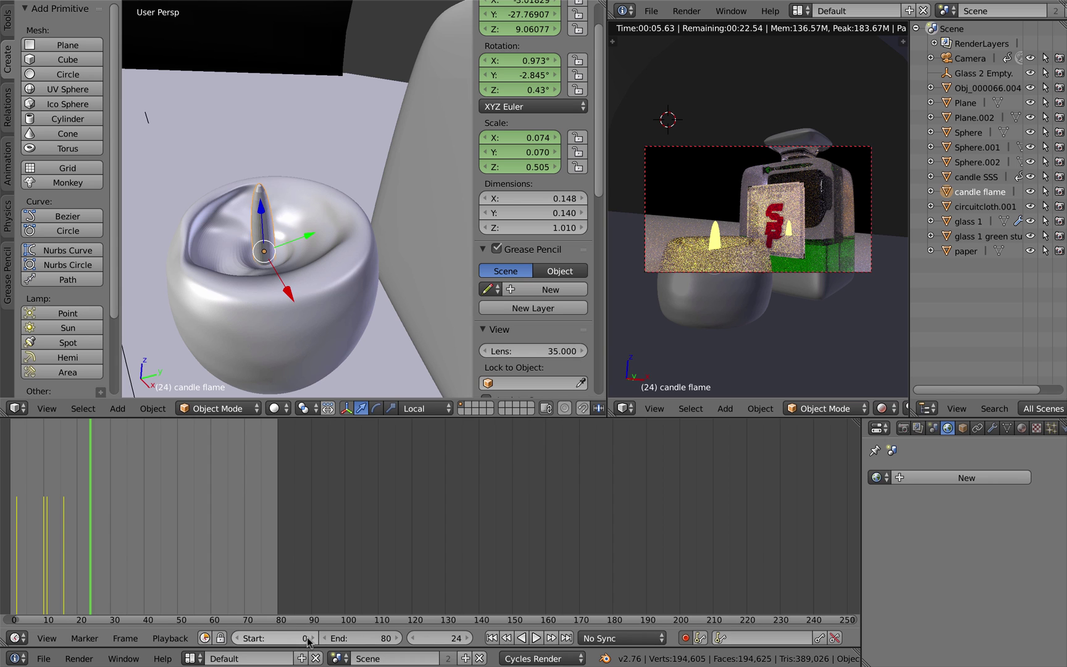
click(370, 640)
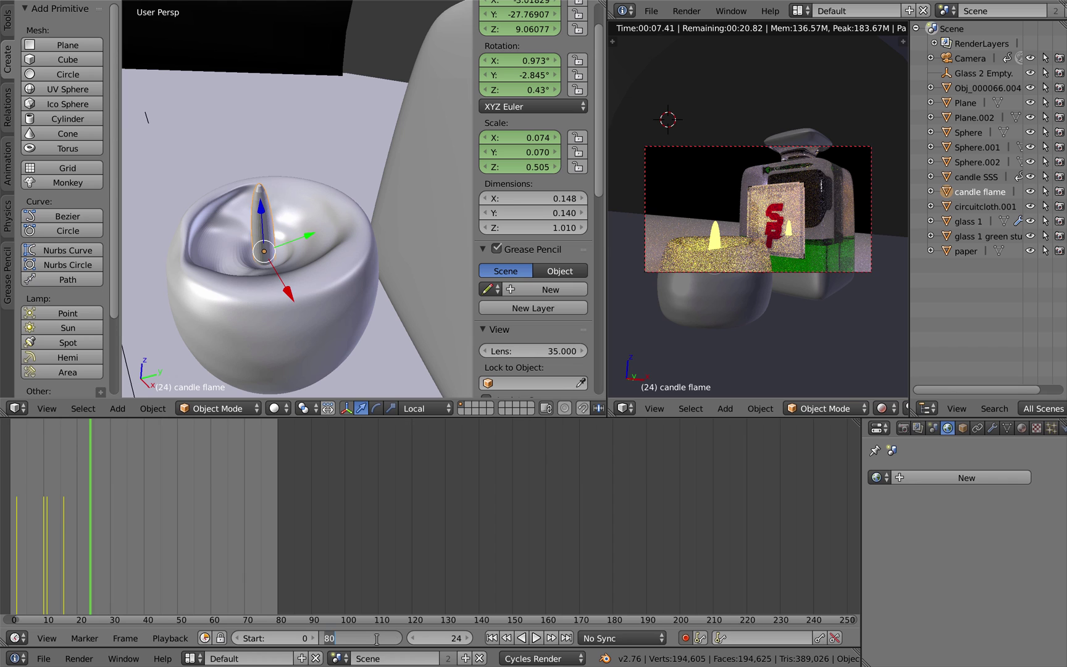
key(BackSpace)
key(Return)
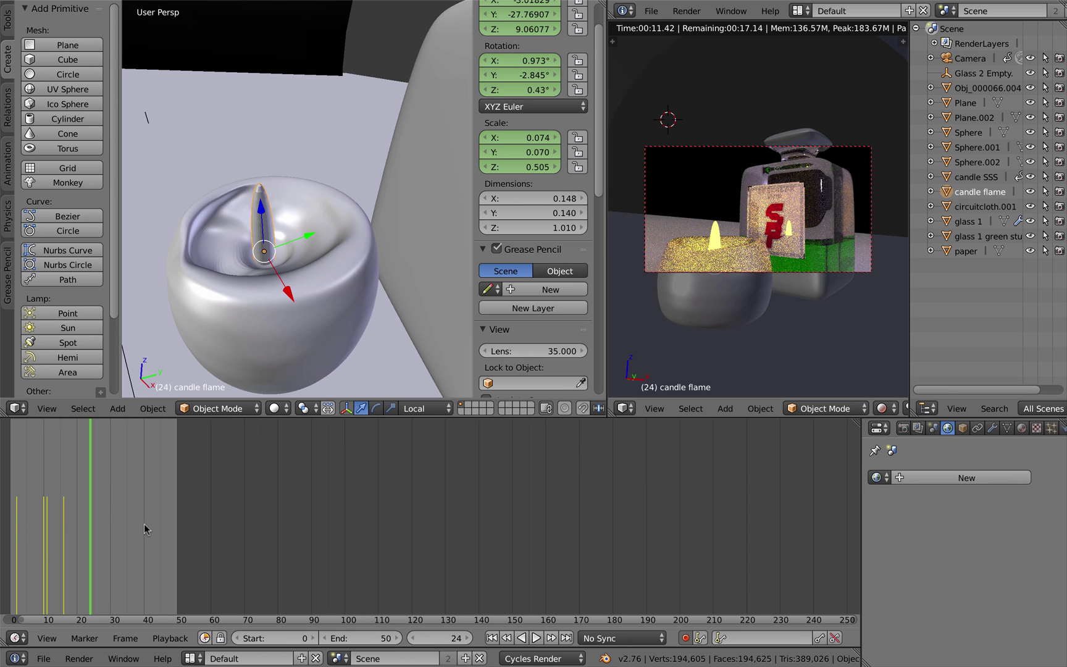
mouse_move(89, 498)
mouse_down()
mouse_move(112, 499)
mouse_move(93, 499)
mouse_up()
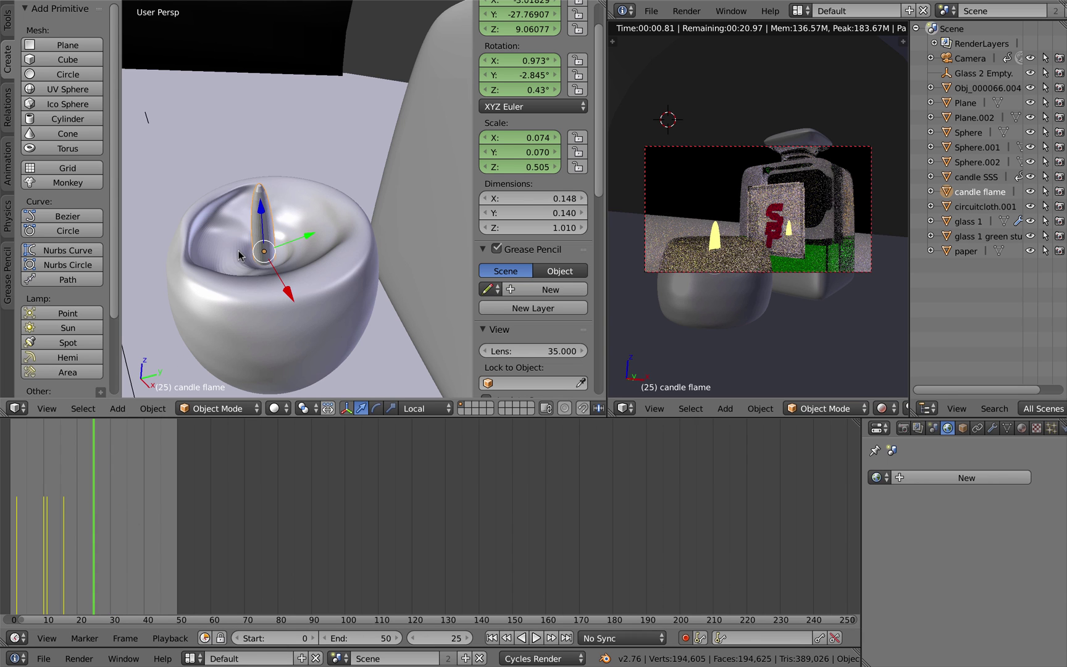
- Key a shorter flame at frame 25, undoing an accidental start-frame change so Start stays 0
key(s)
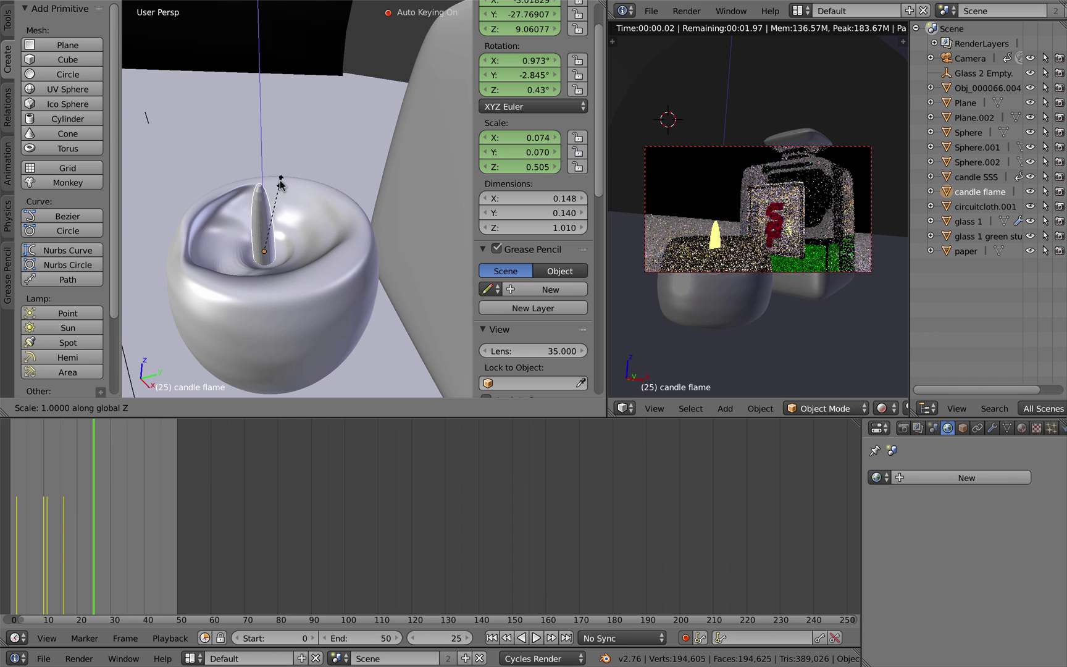
key(z)
click(264, 224)
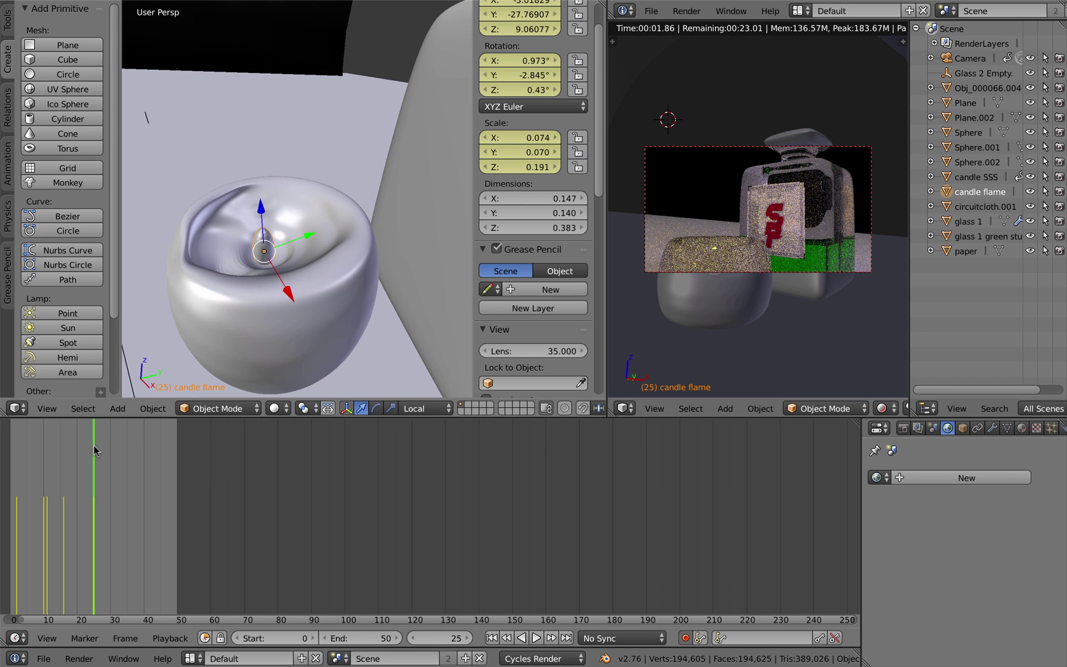
click(117, 444)
key(s)
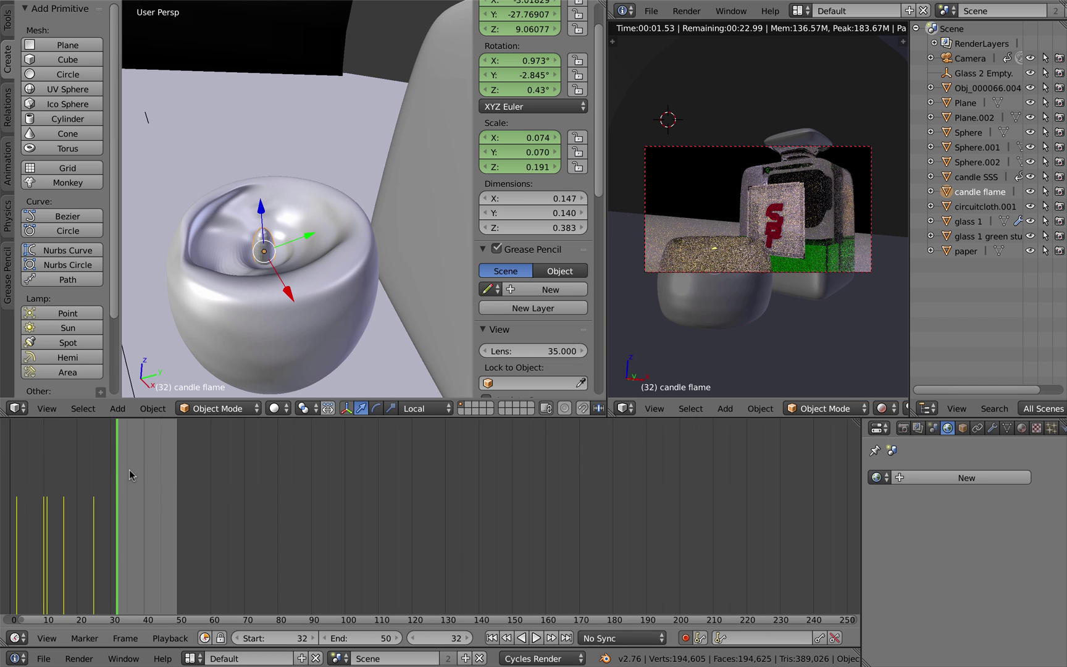
key(ctrl+z)
click(281, 637)
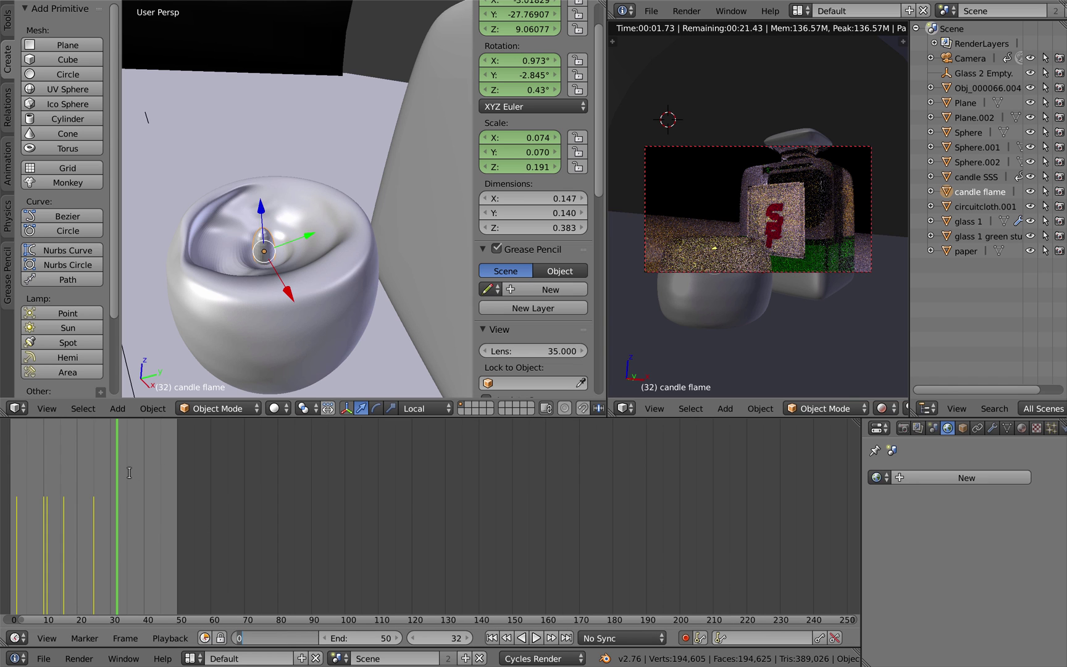
key(Return)
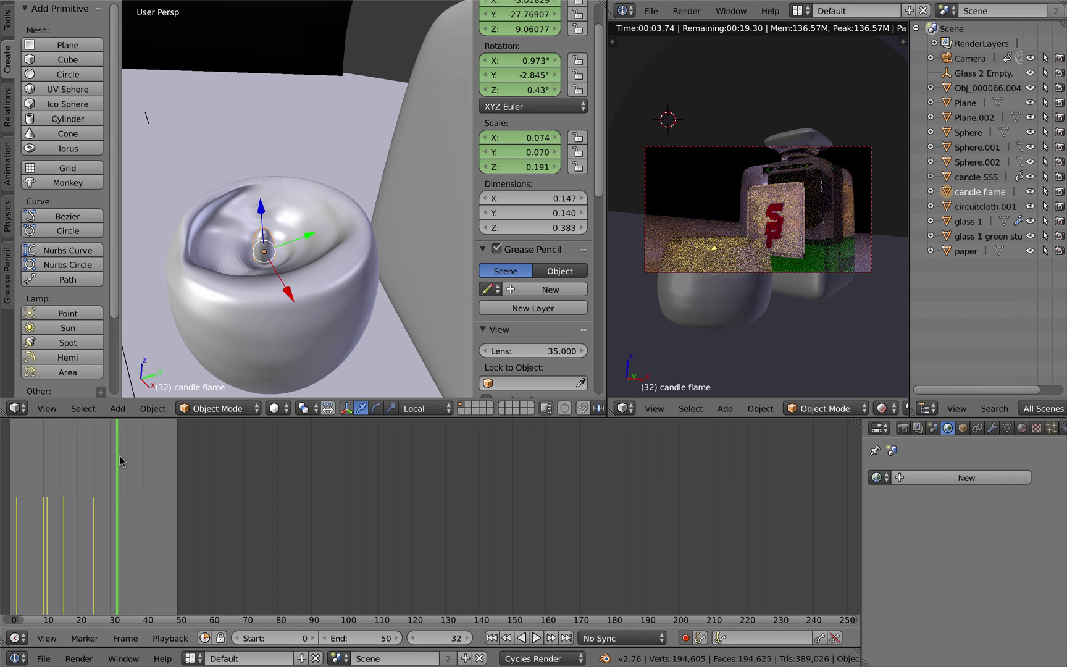
- Key a squashed flame at frame 35 and play back the animation
click(126, 455)
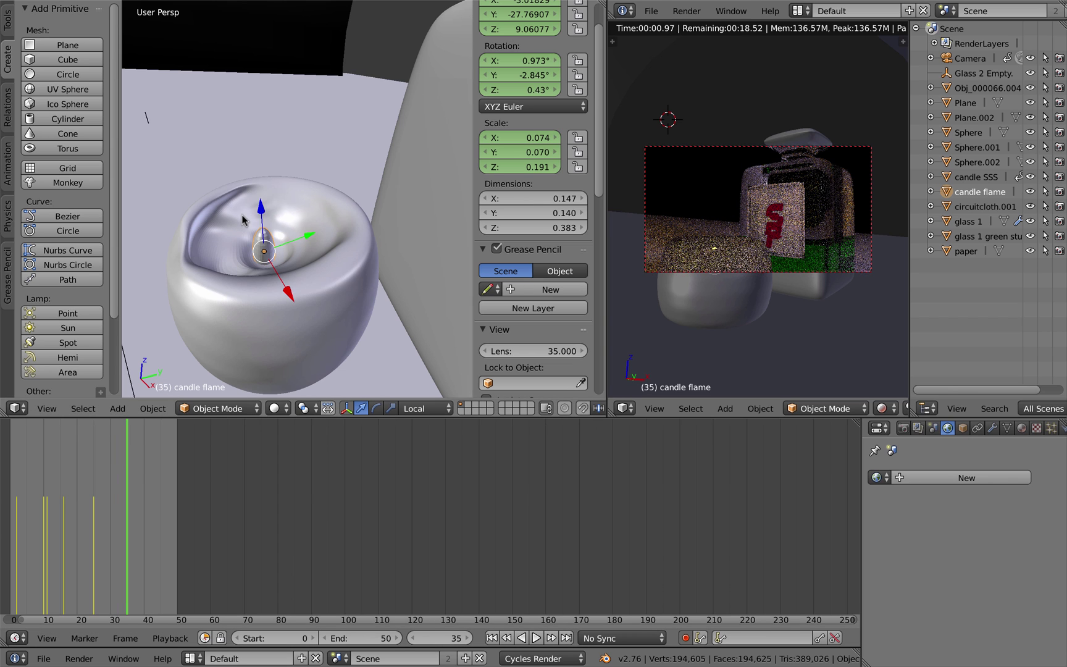
key(s)
key(z)
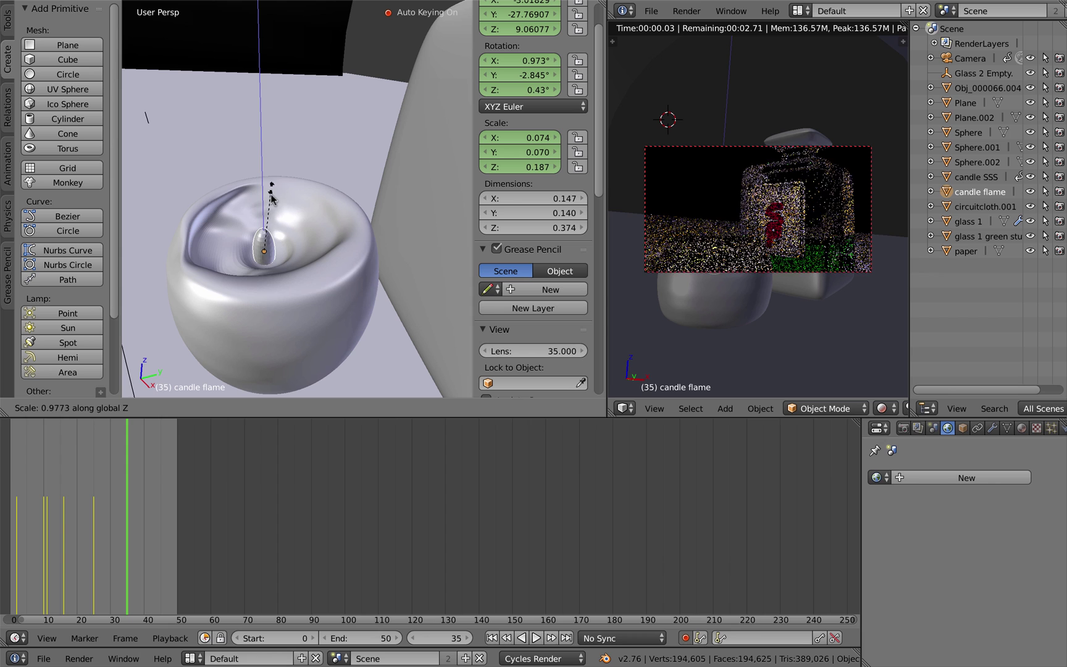
click(261, 230)
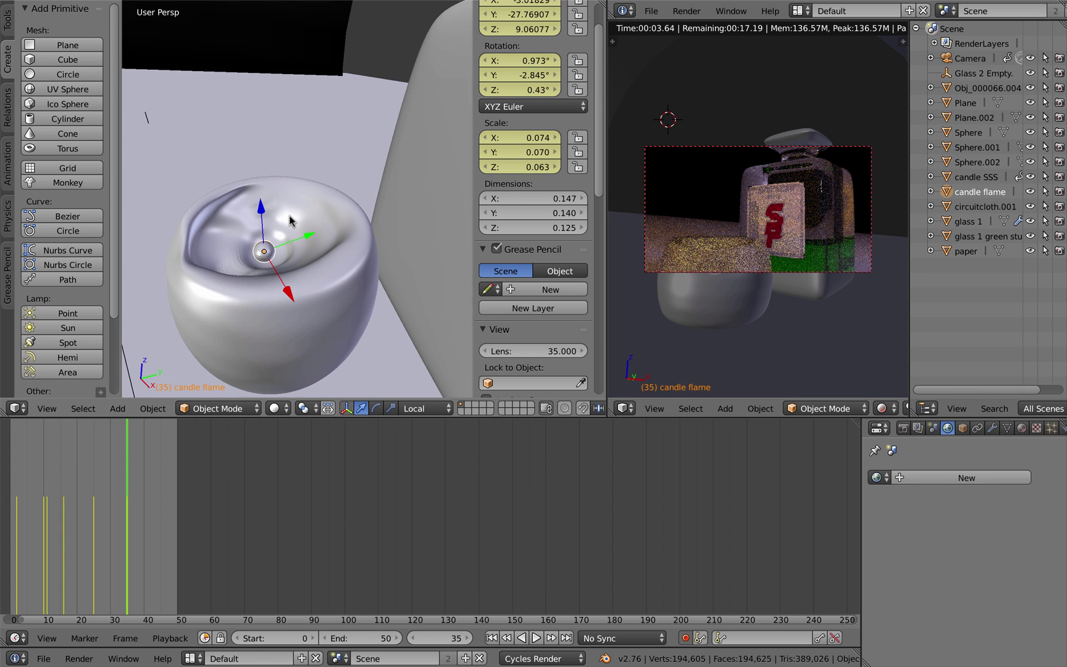
key(alt+a)
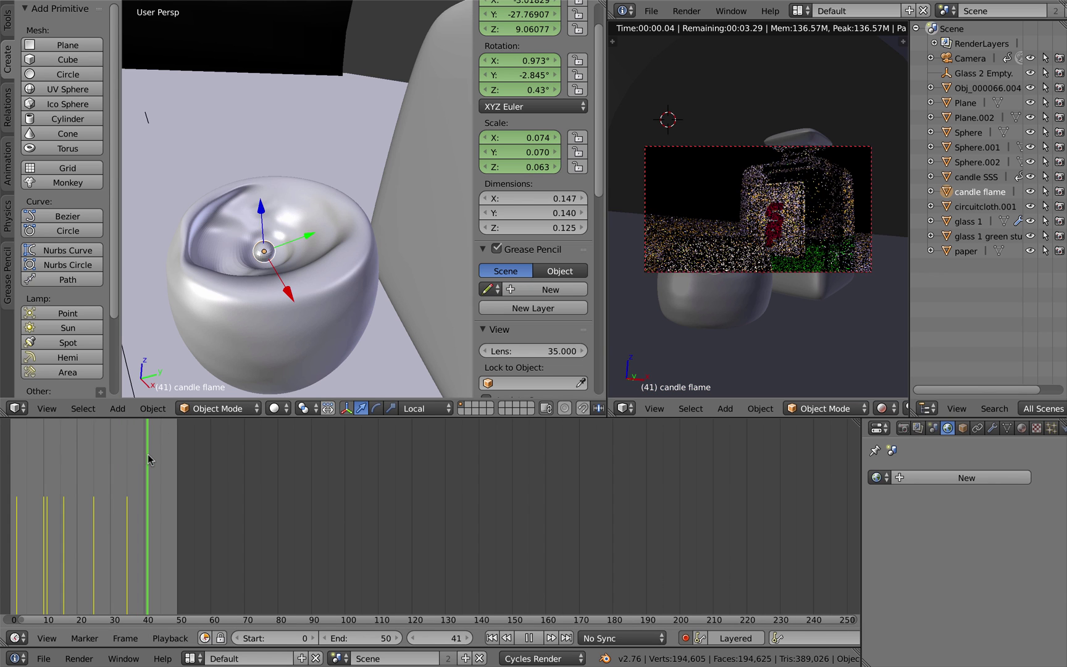
key(alt+a)
- Set Start to frame 41, then key the flame tall at 41 (0.234) and short at 45 (0.065)
key(s)
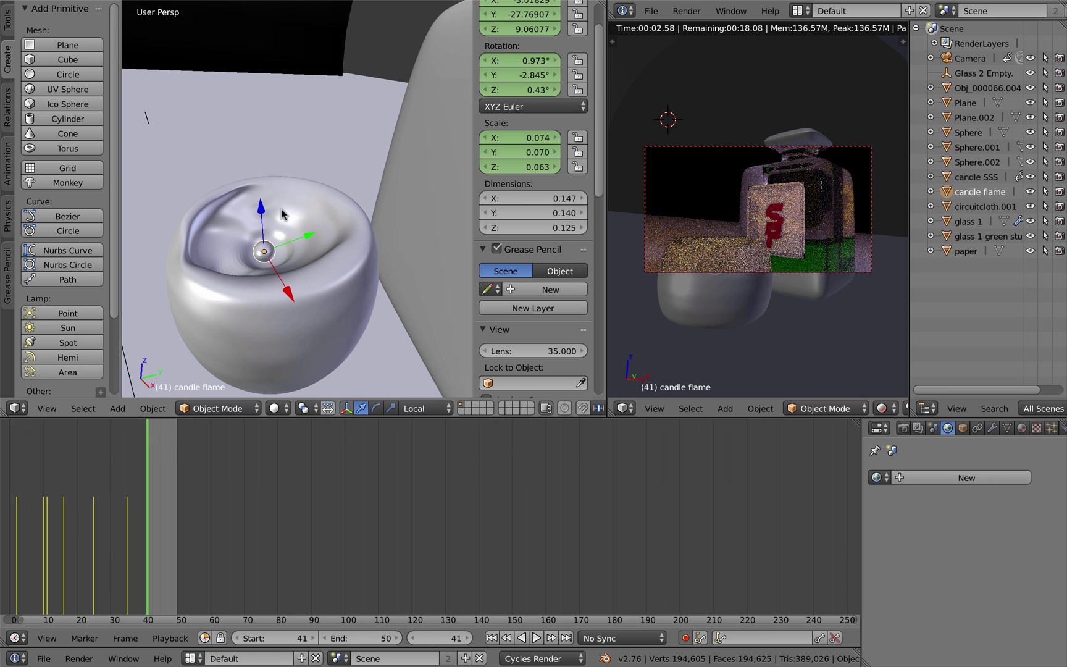
key(s)
key(z)
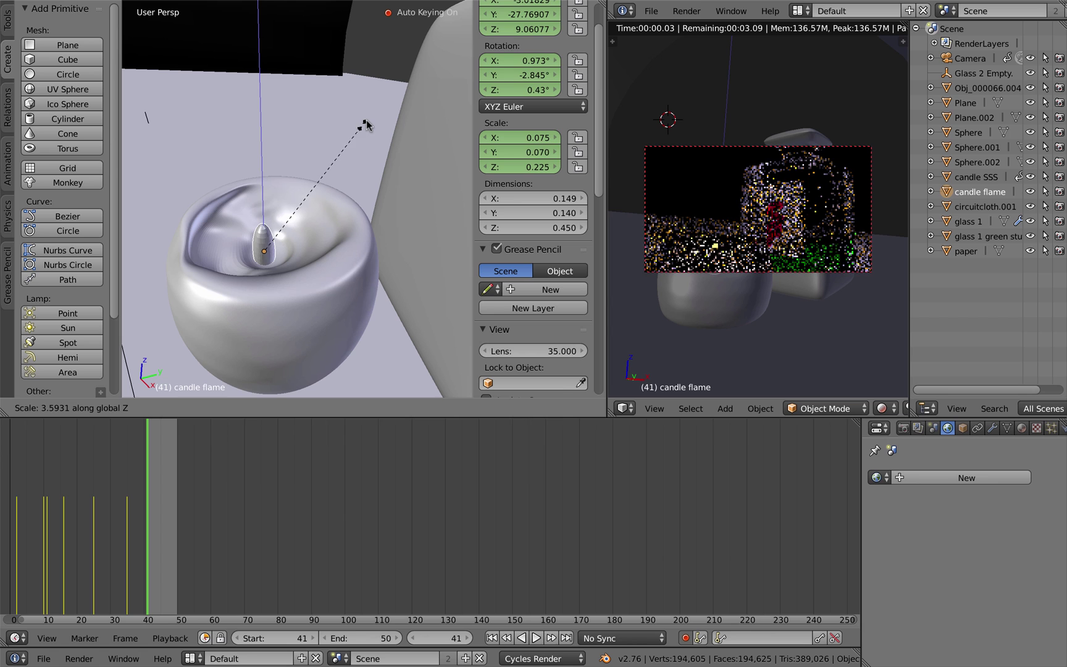
click(366, 121)
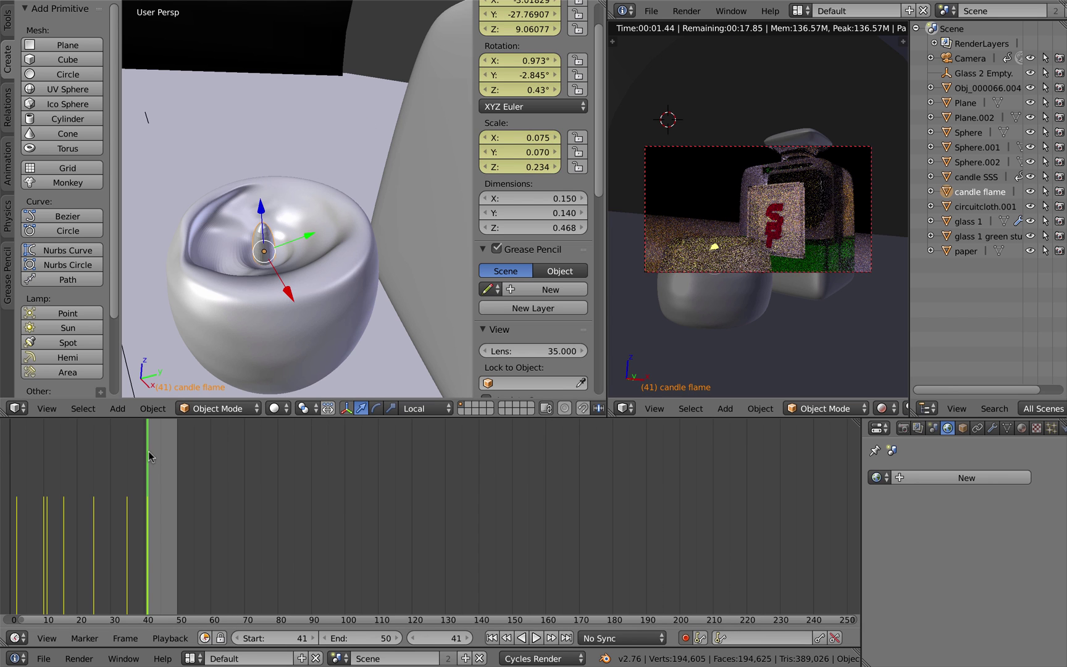
drag(150, 457, 160, 452)
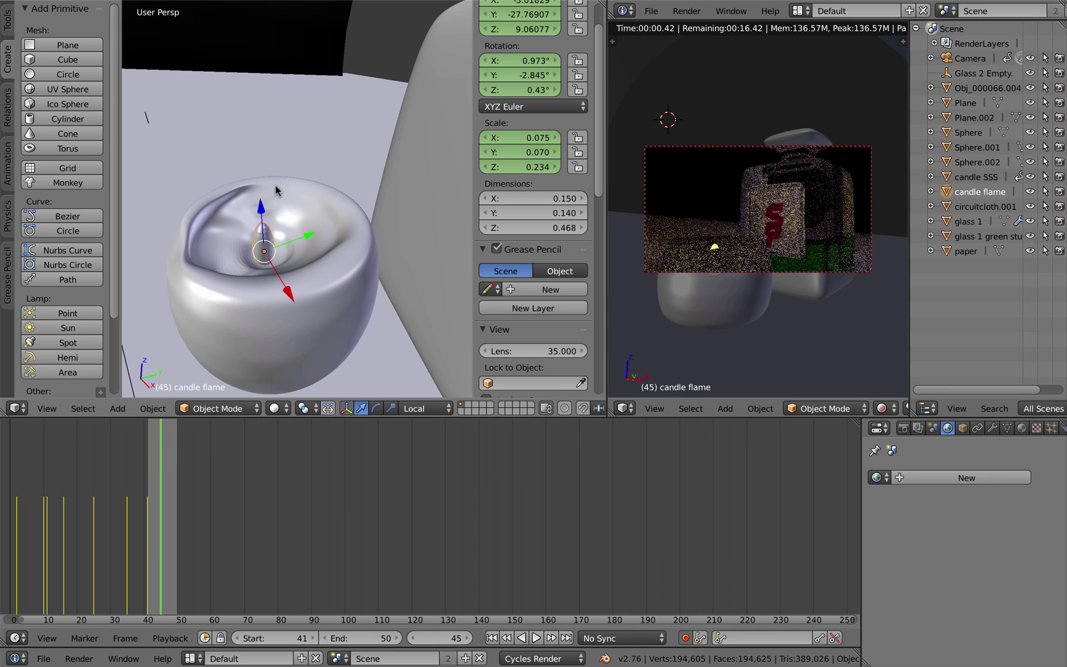
key(s)
key(z)
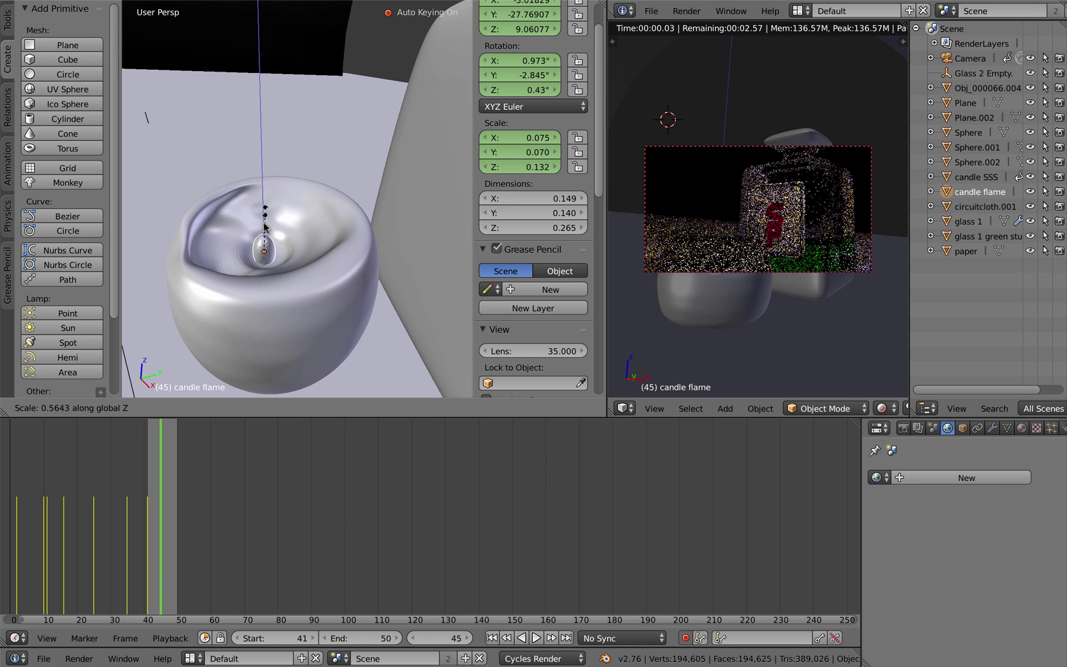
click(262, 231)
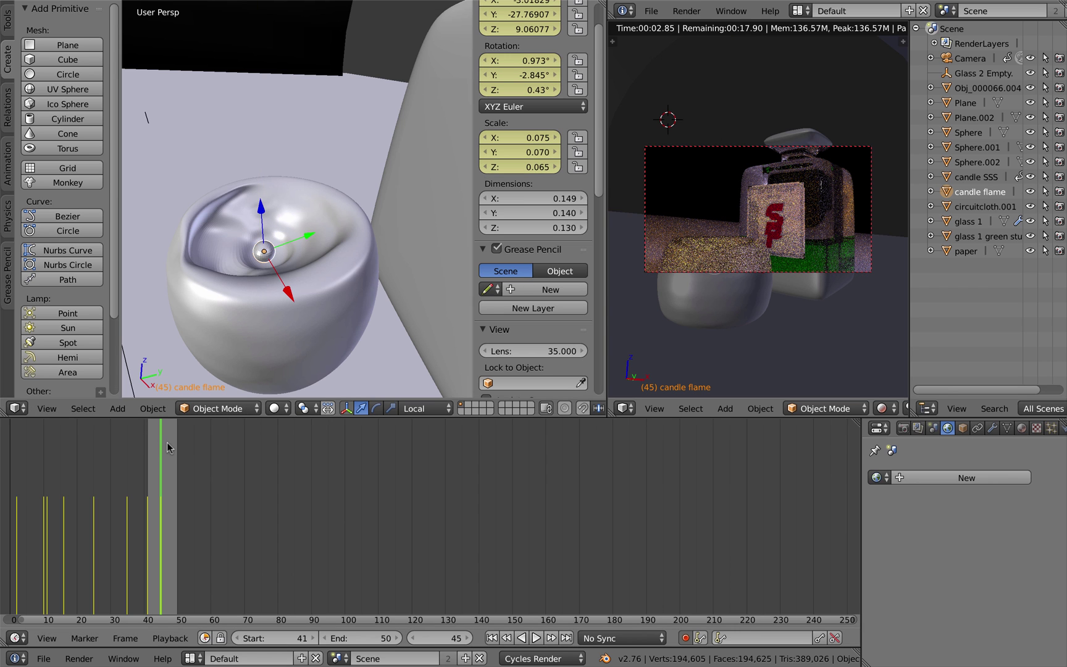
- Scrub back to frame 39, play the flickering flame animation, and return to frame 7
drag(167, 442, 52, 444)
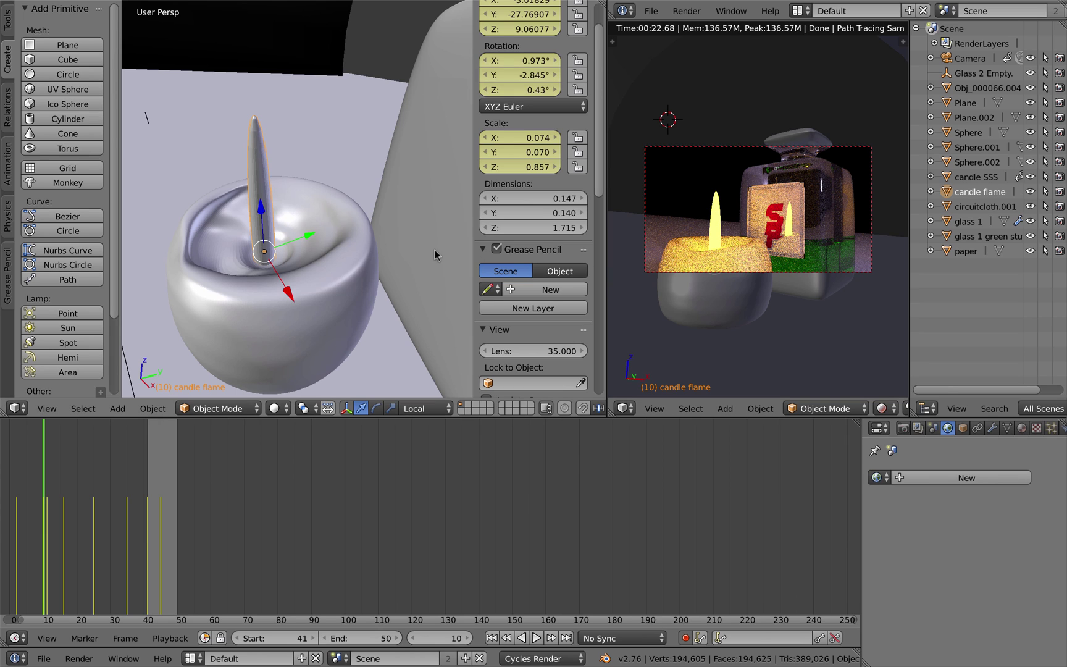
key(alt+a)
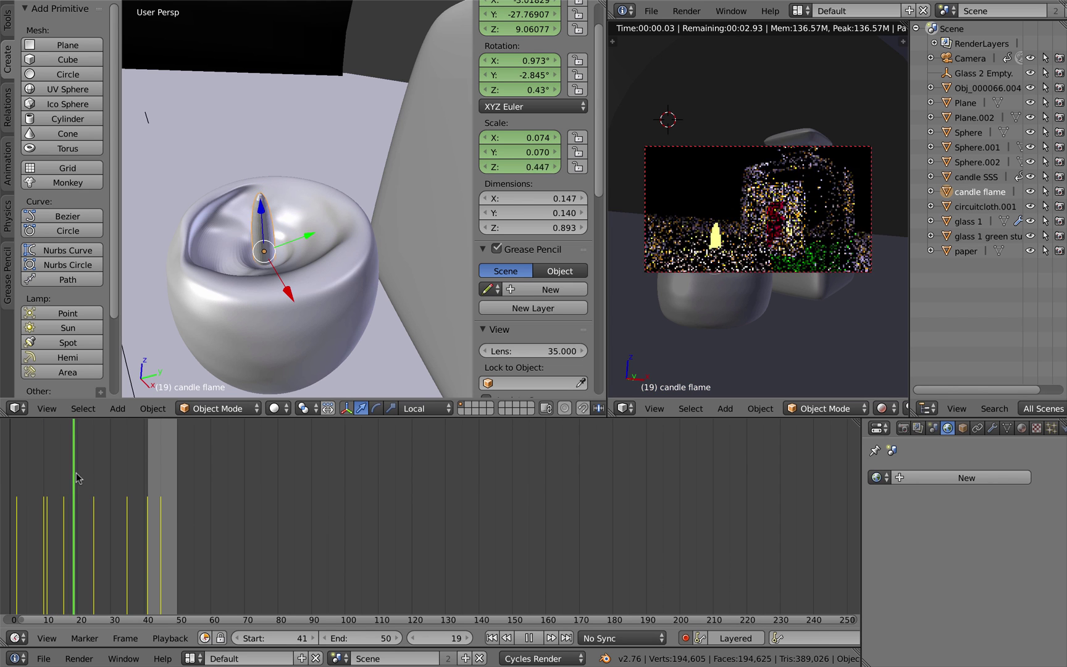
drag(77, 477, 36, 492)
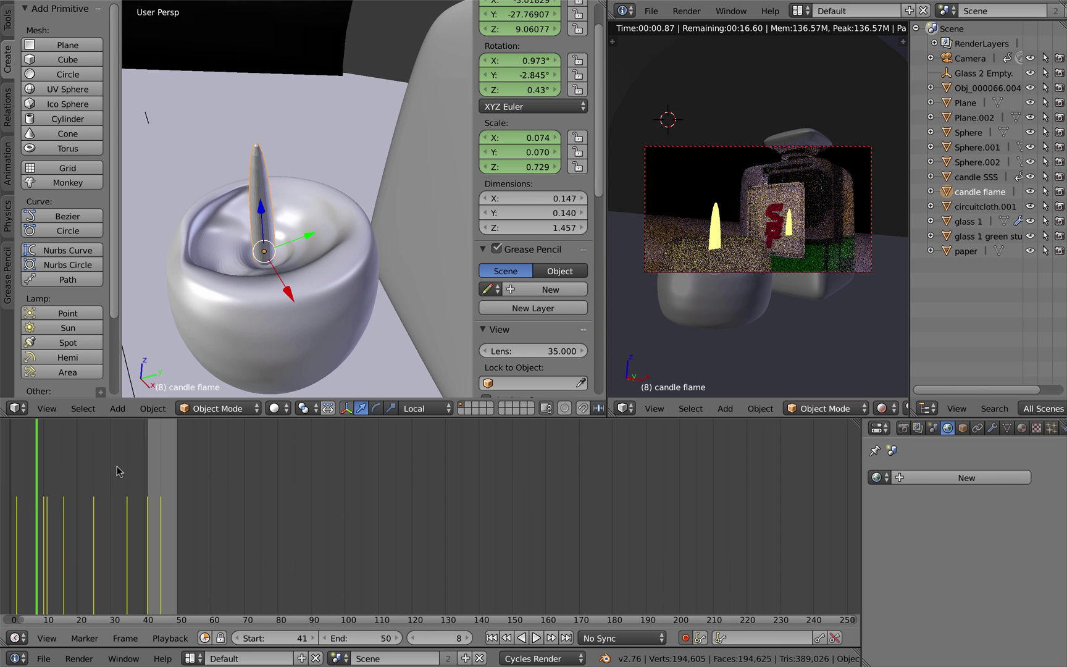
- Switch the bottom area to the Graph Editor and show only the selected Z Scale curve
click(16, 637)
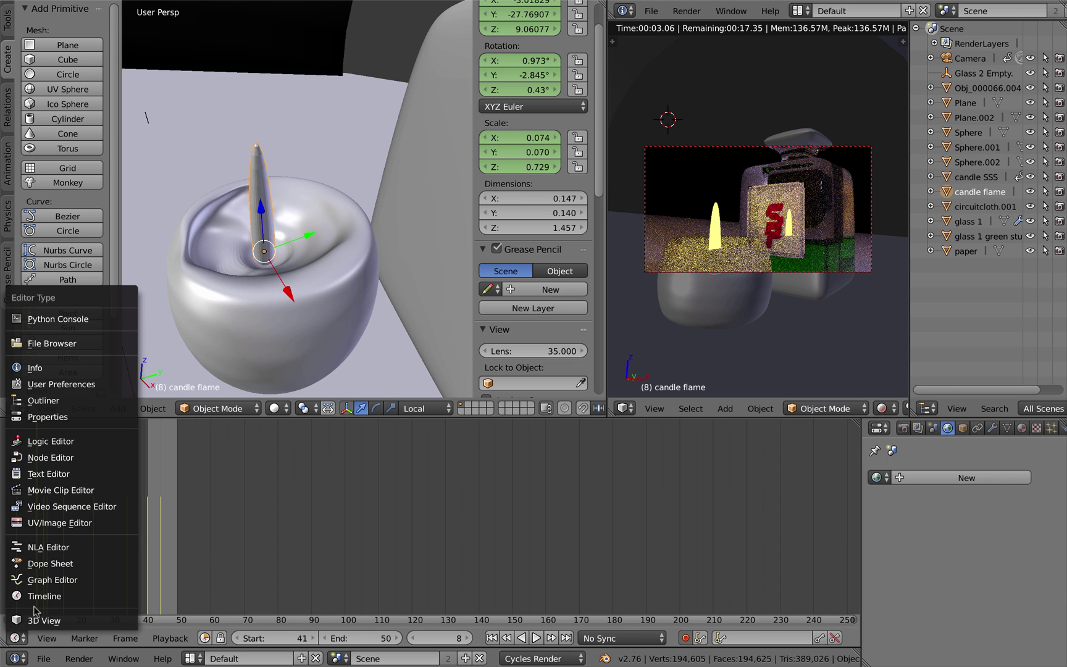
click(44, 578)
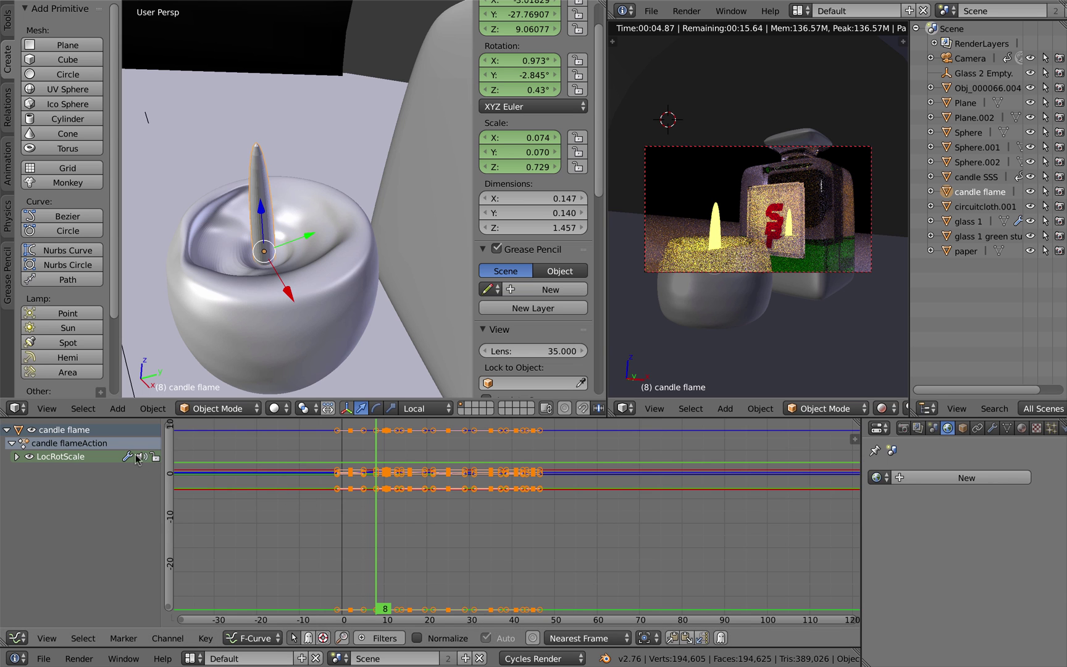
click(17, 456)
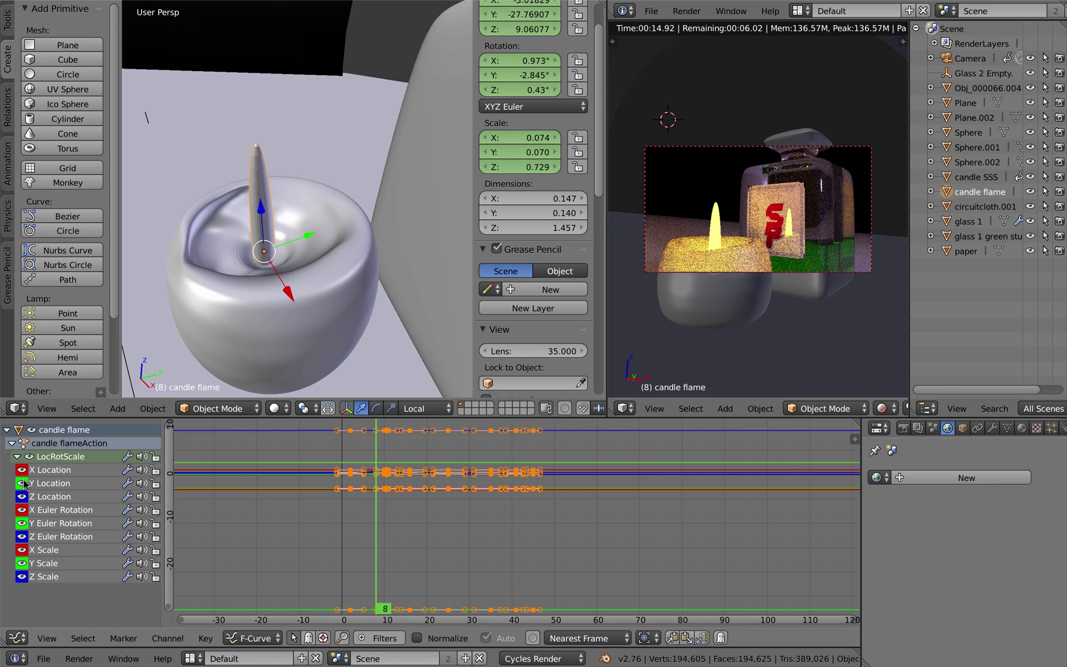
drag(22, 470, 27, 565)
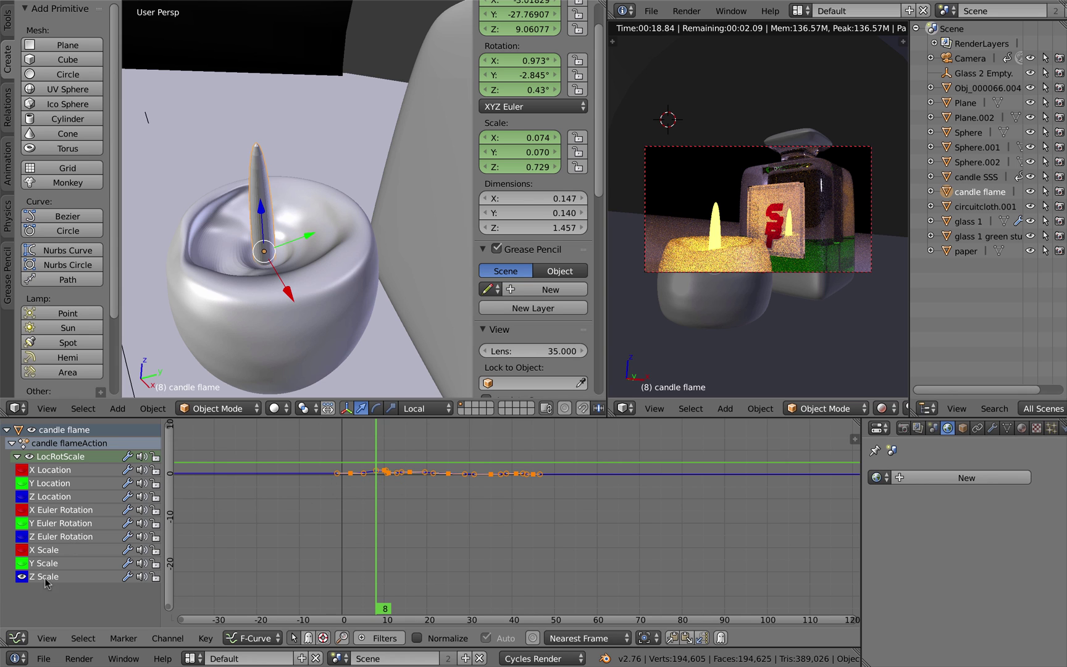
click(34, 582)
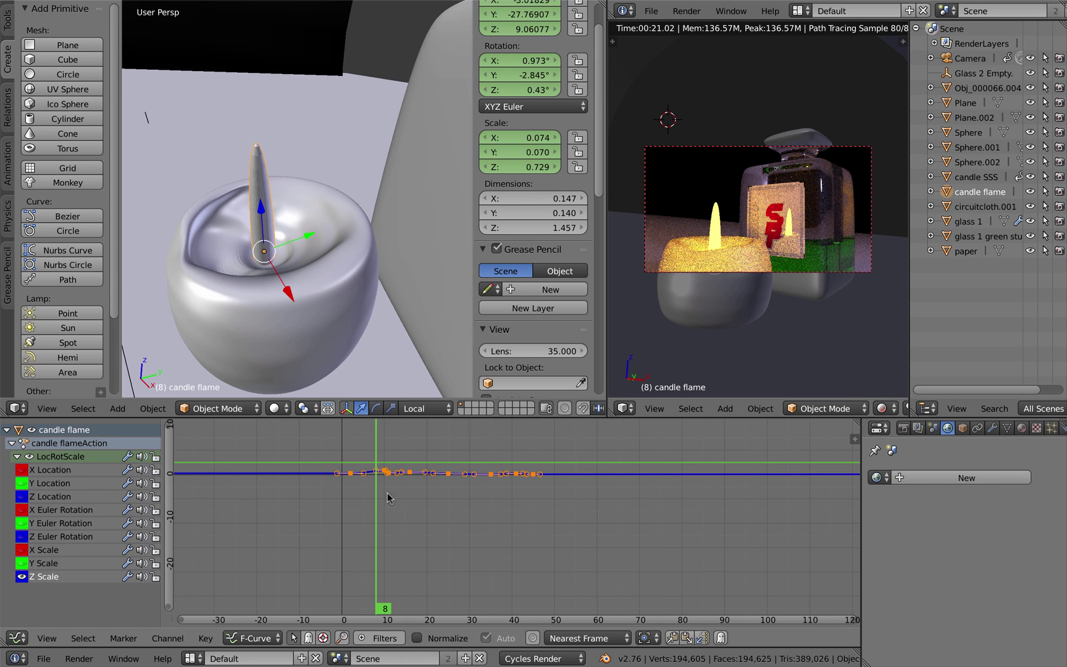
- Zoom and center the view on the Z Scale curve, scrubbing to watch the flame height change
scroll(389, 490, up, 2)
scroll(435, 481, up, 4)
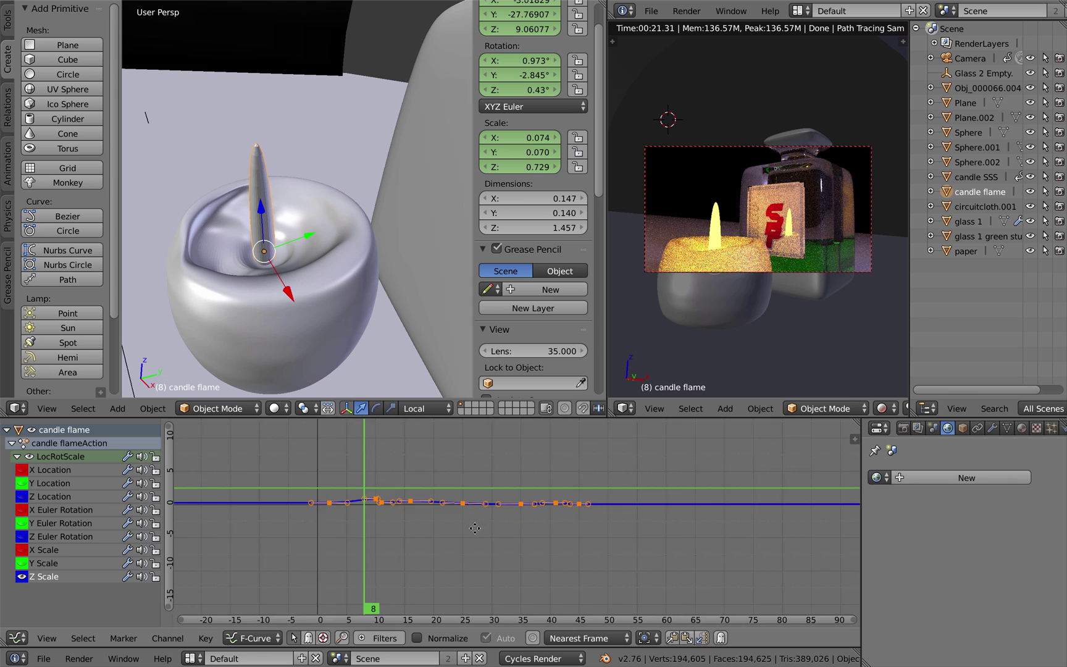
middle_drag(564, 529, 523, 554)
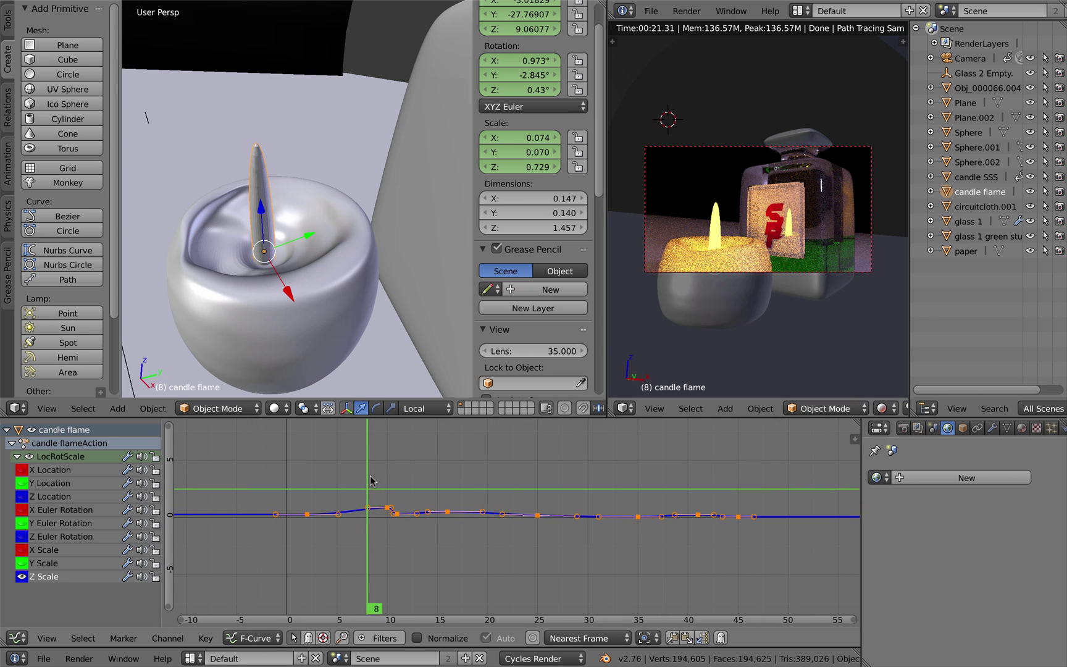
mouse_move(370, 477)
mouse_down()
mouse_move(455, 473)
mouse_move(376, 483)
mouse_up()
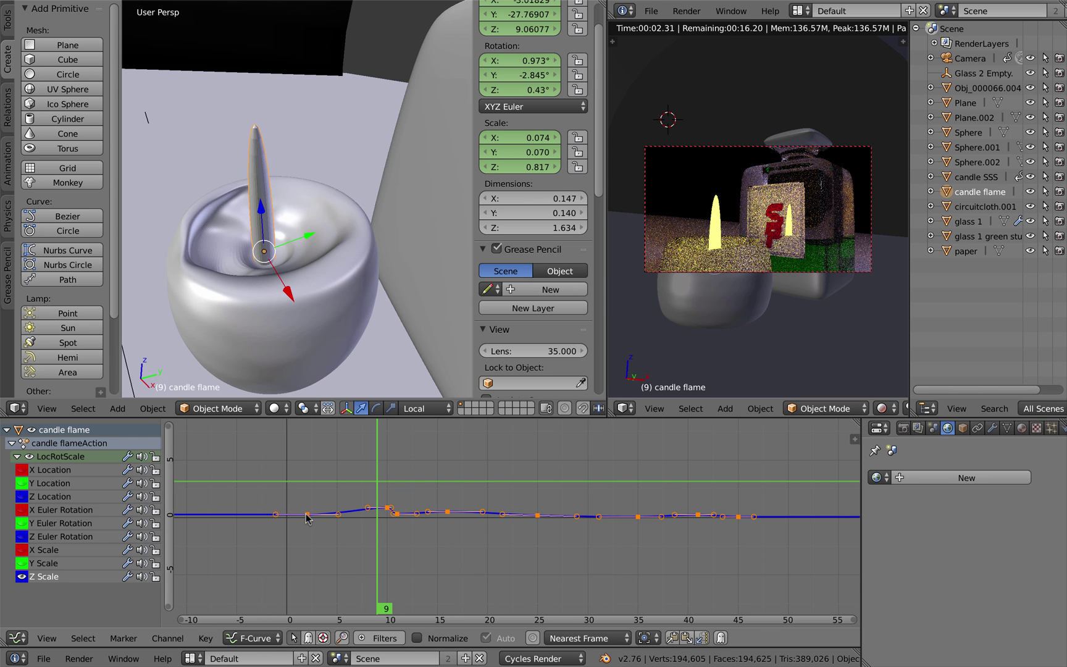
drag(379, 462, 356, 453)
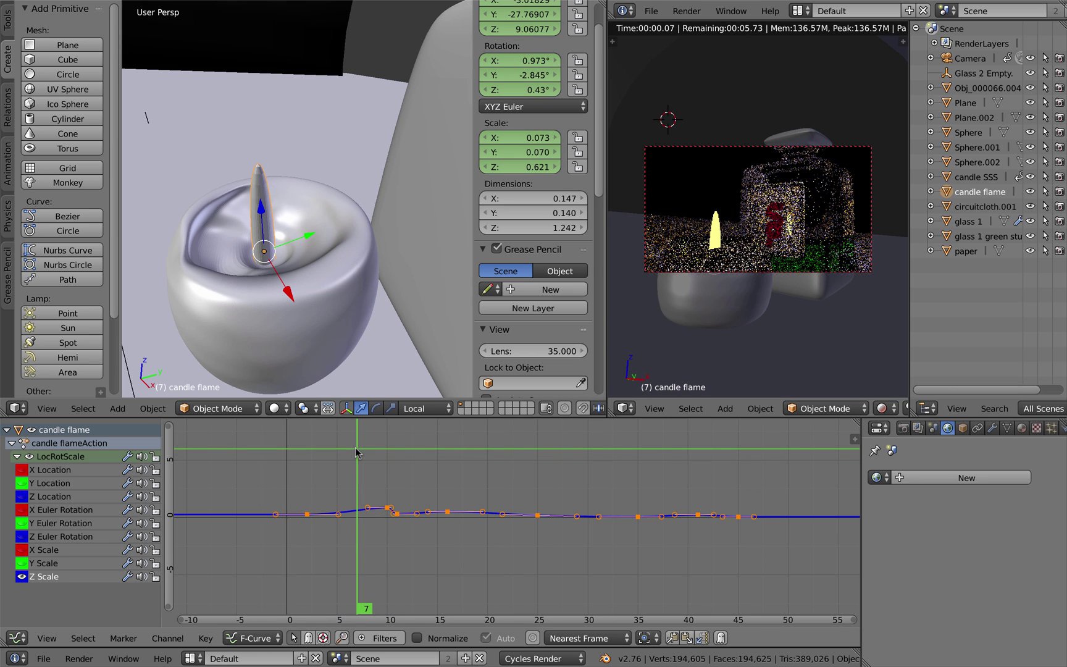
- Select and inspect the Z Scale keys around frames 10–16, deselect them, and return to frame 5
key(a)
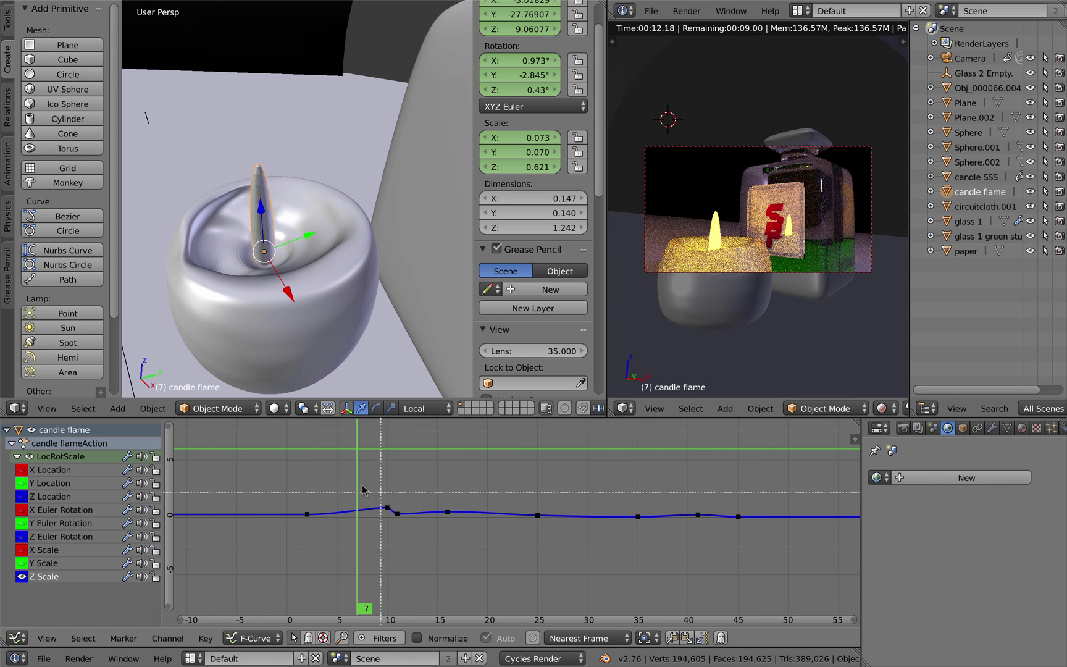
key(b)
drag(350, 479, 432, 549)
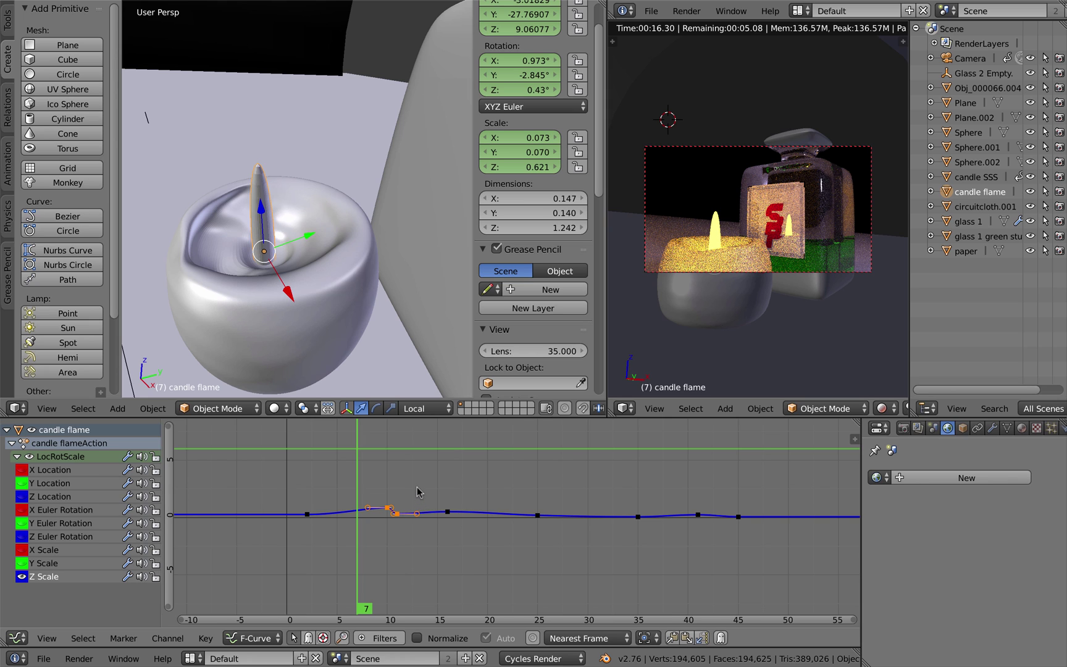
key(a)
right_click(447, 512)
shift+right_click(397, 513)
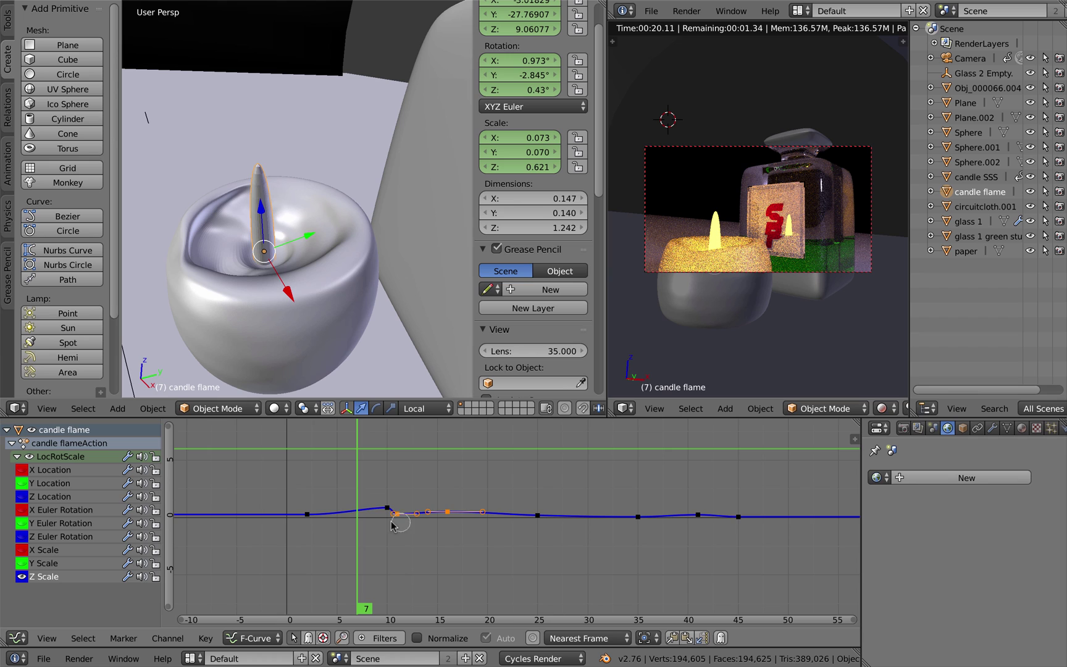
shift+right_click(387, 507)
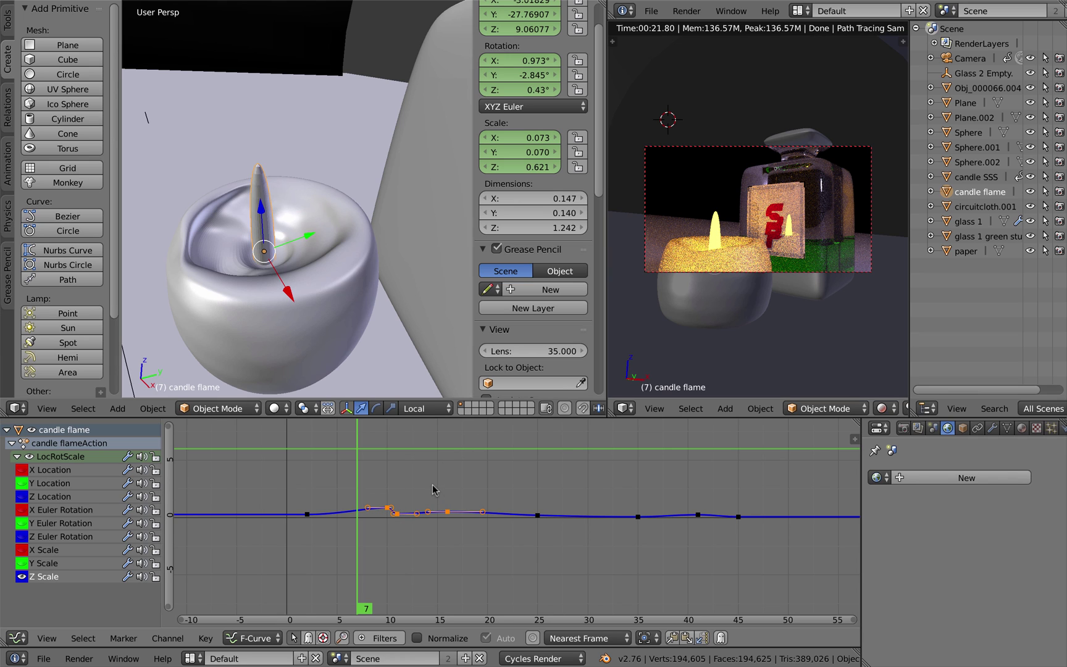
key(a)
drag(361, 465, 337, 463)
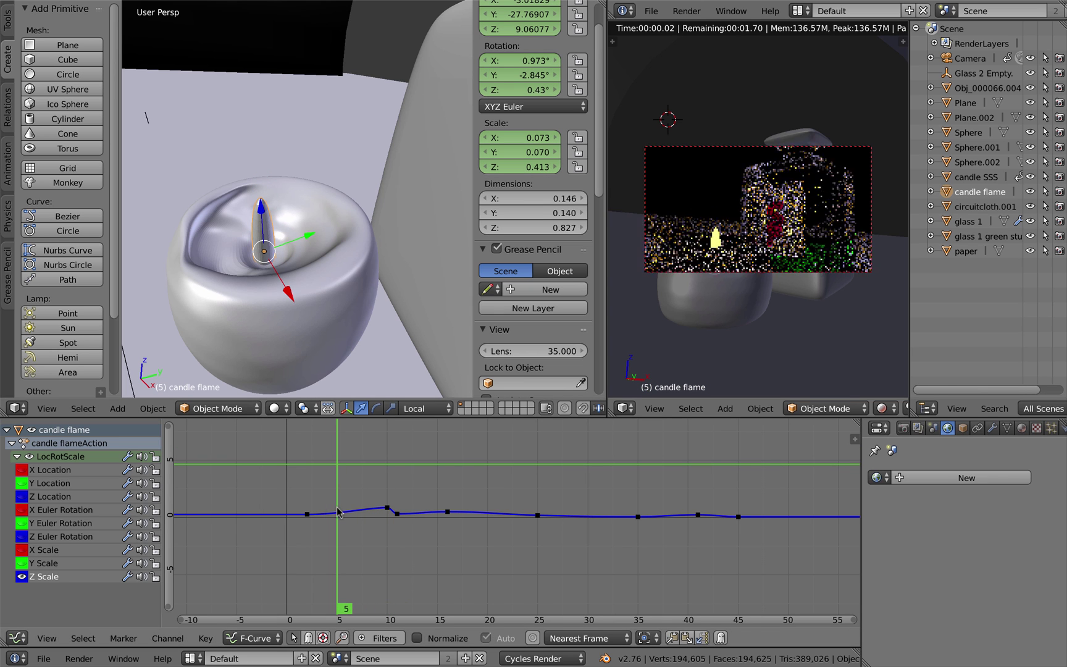
- Insert a Z Scale-only key at frame 5 and lower it to 0.090
key(i)
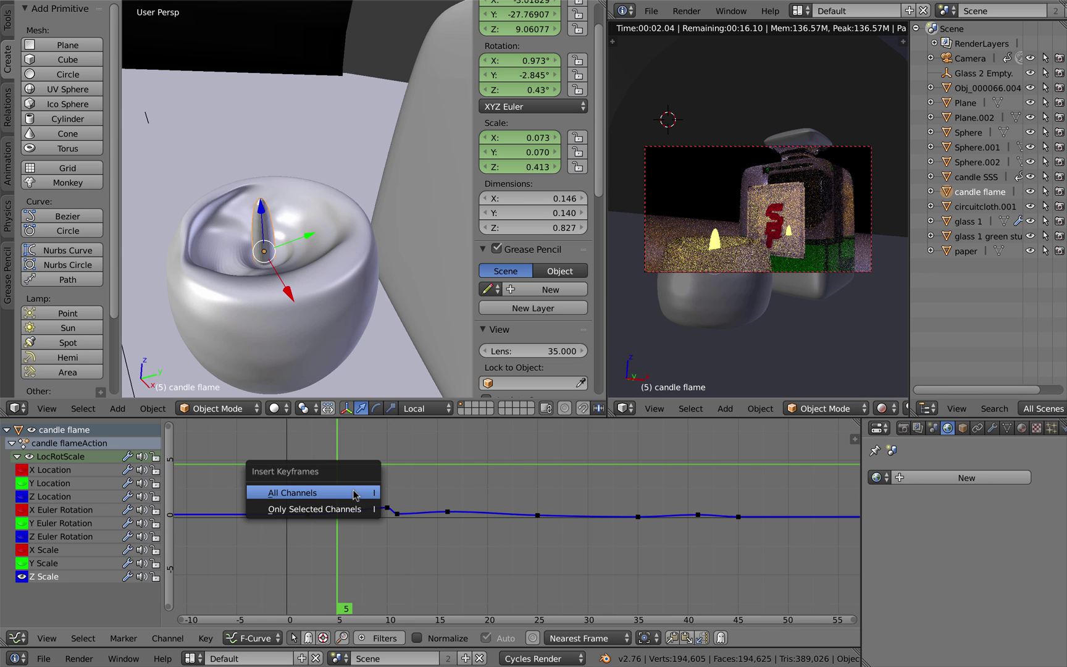
click(315, 510)
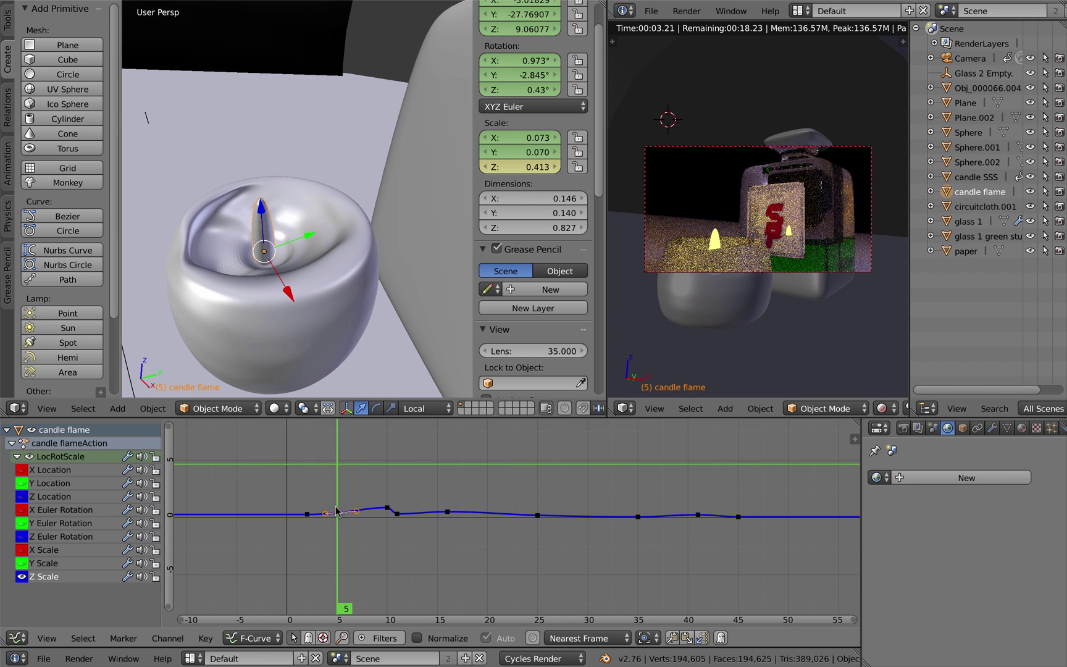
key(g)
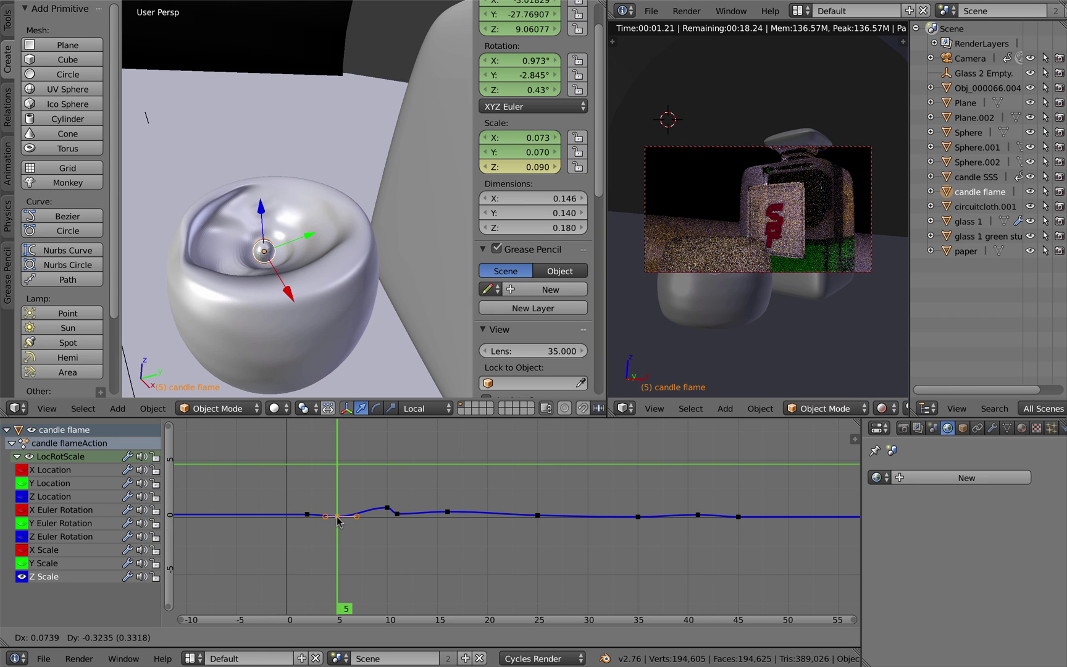
click(337, 521)
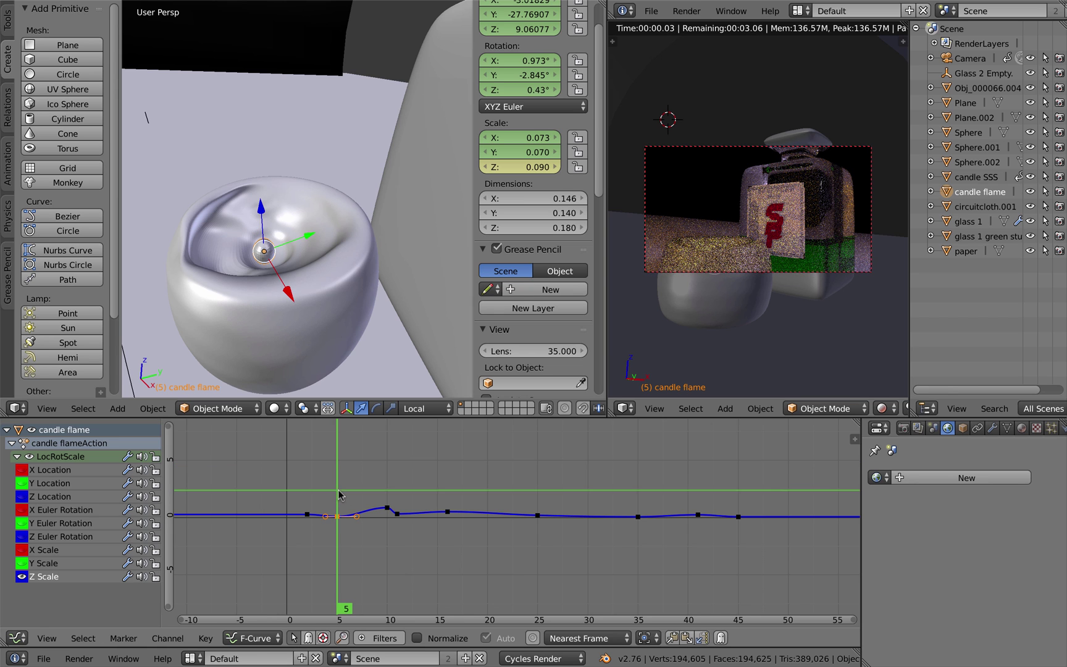
- Insert a Z Scale key at frame 6 and raise it to 0.546
drag(340, 491, 343, 494)
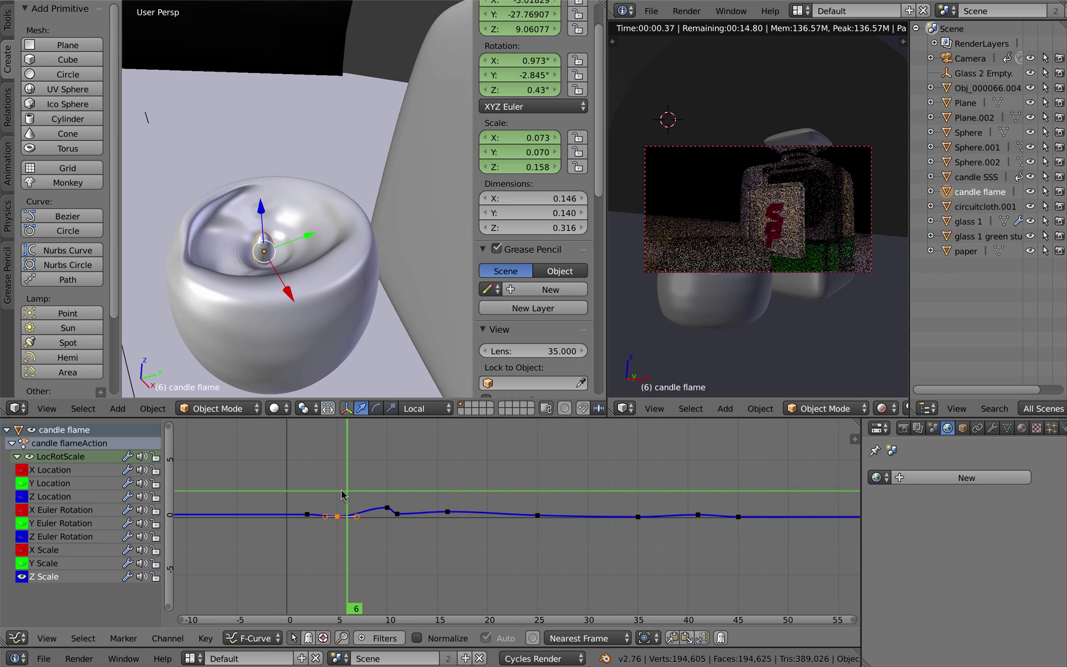
click(343, 493)
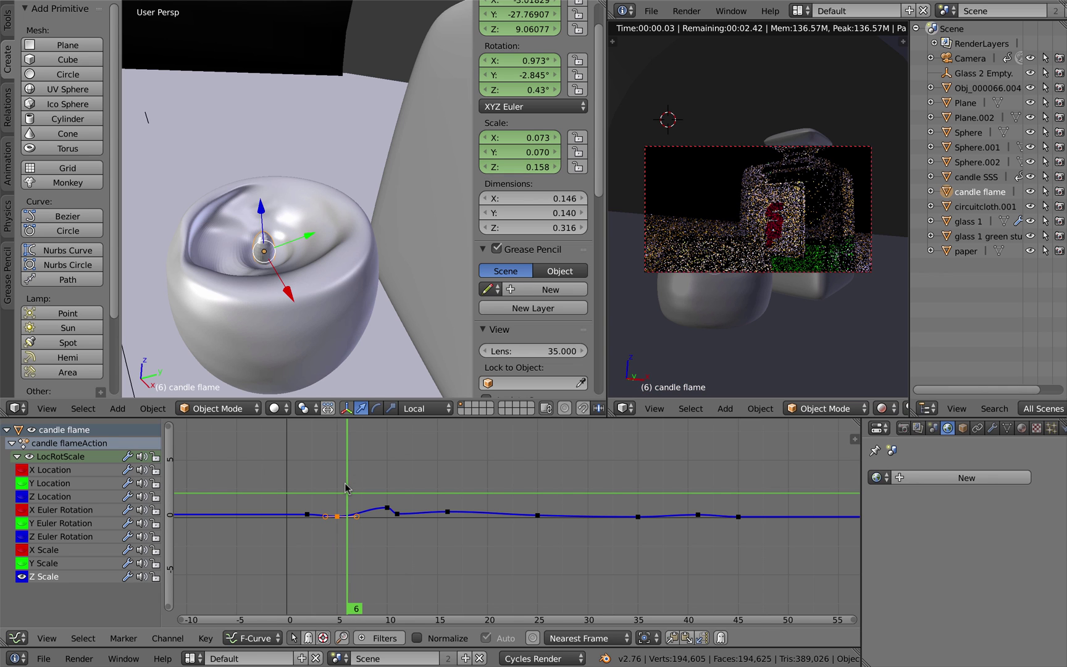
key(i)
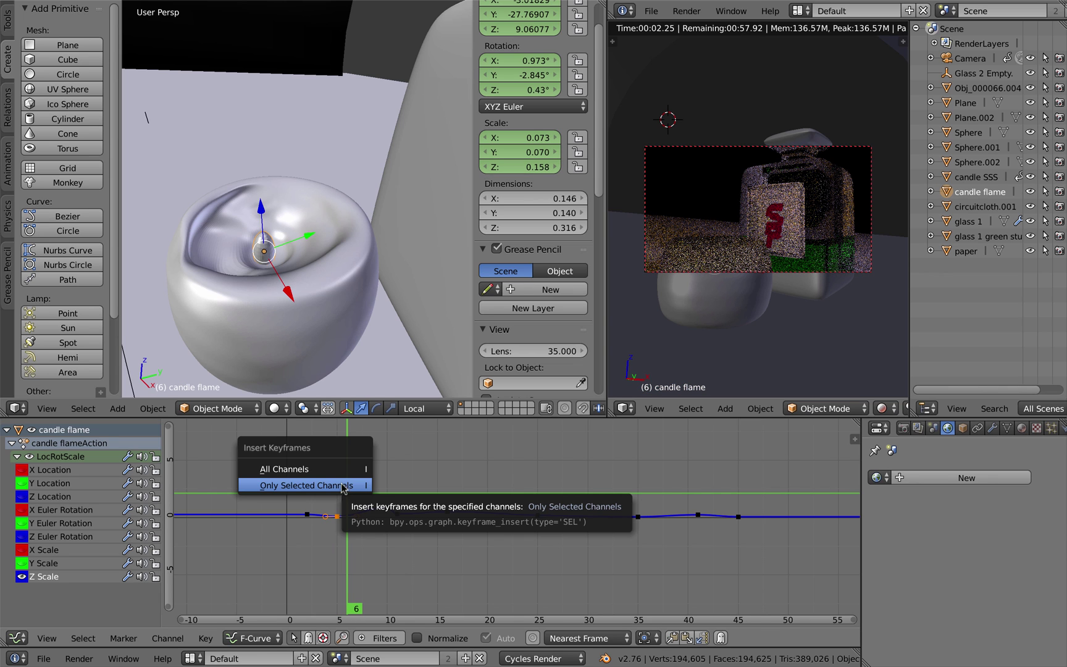
click(345, 487)
key(a)
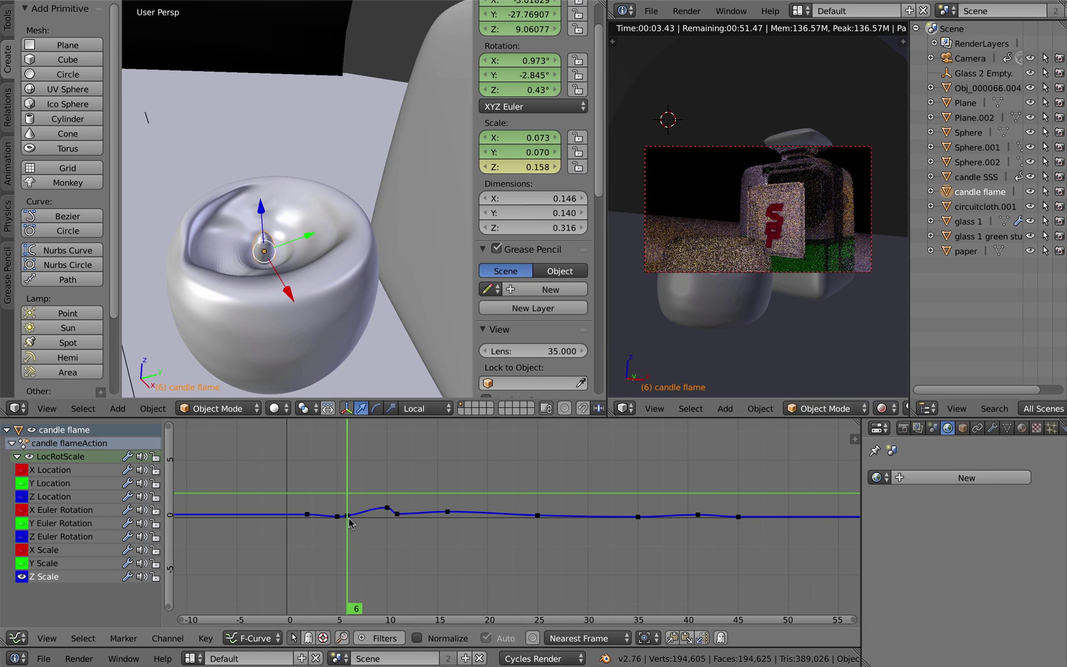
right_click(349, 522)
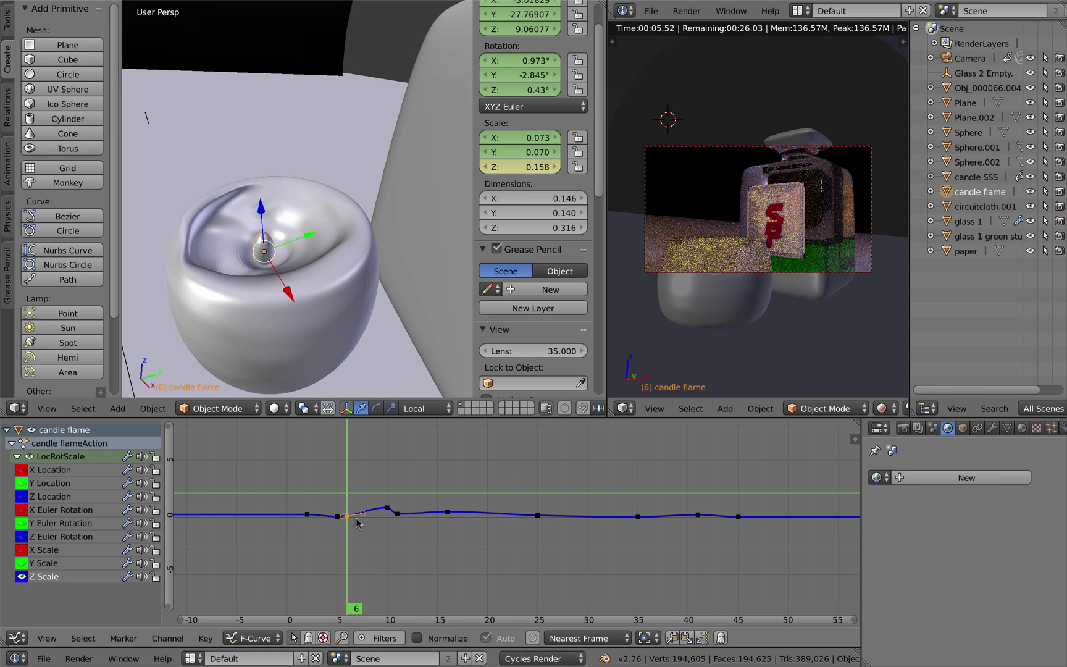
mouse_move(349, 516)
right_down()
mouse_move(395, 508)
mouse_move(347, 517)
right_up()
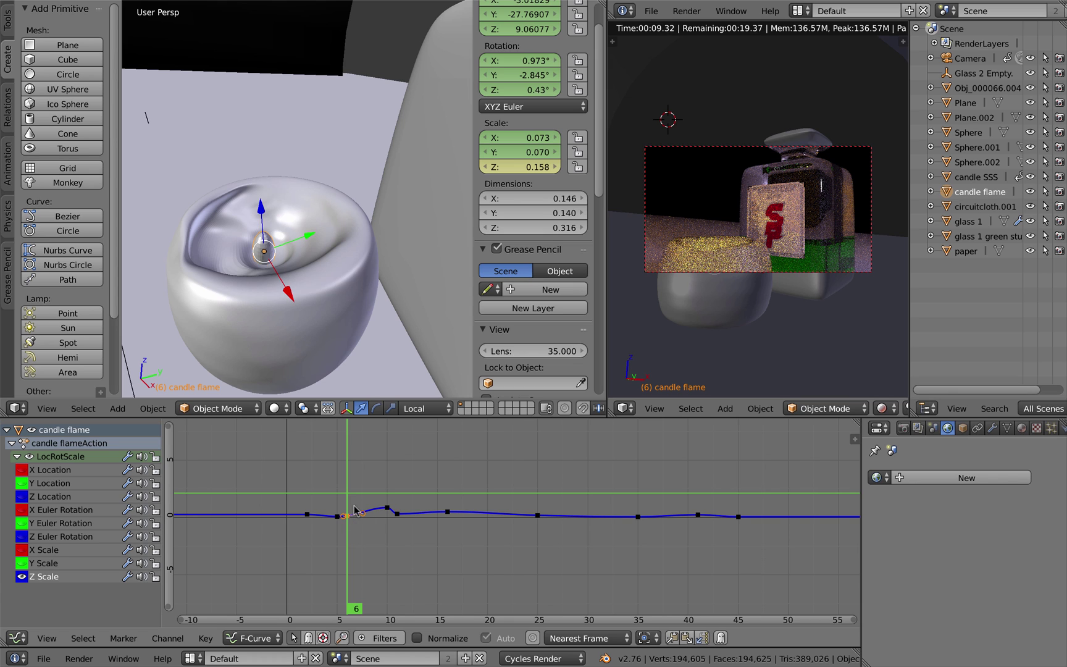
key(g)
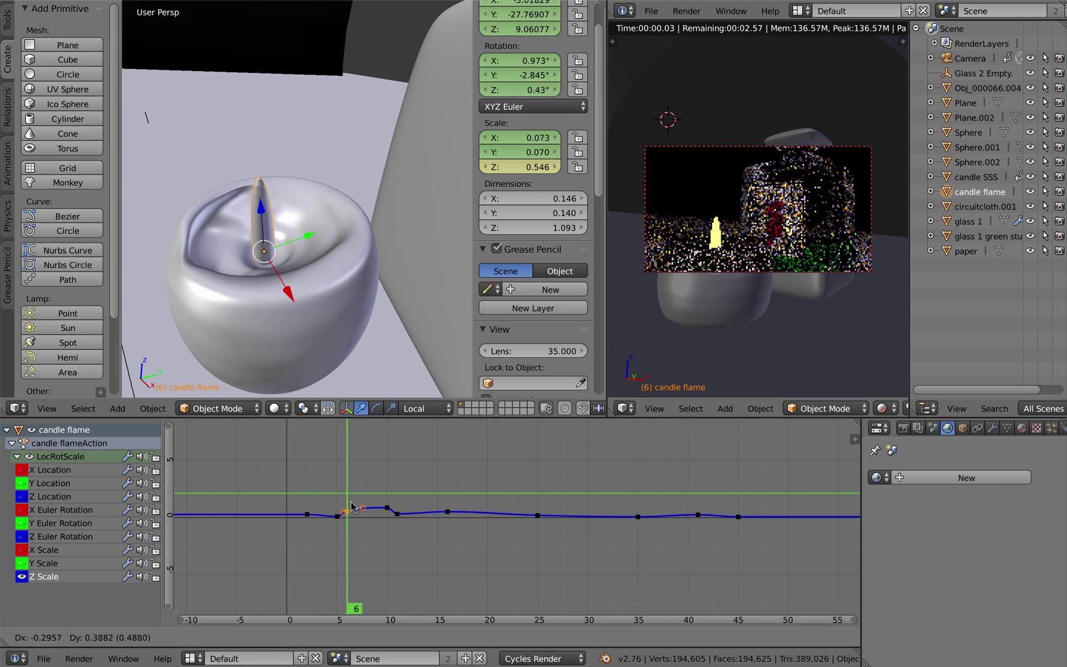
click(352, 507)
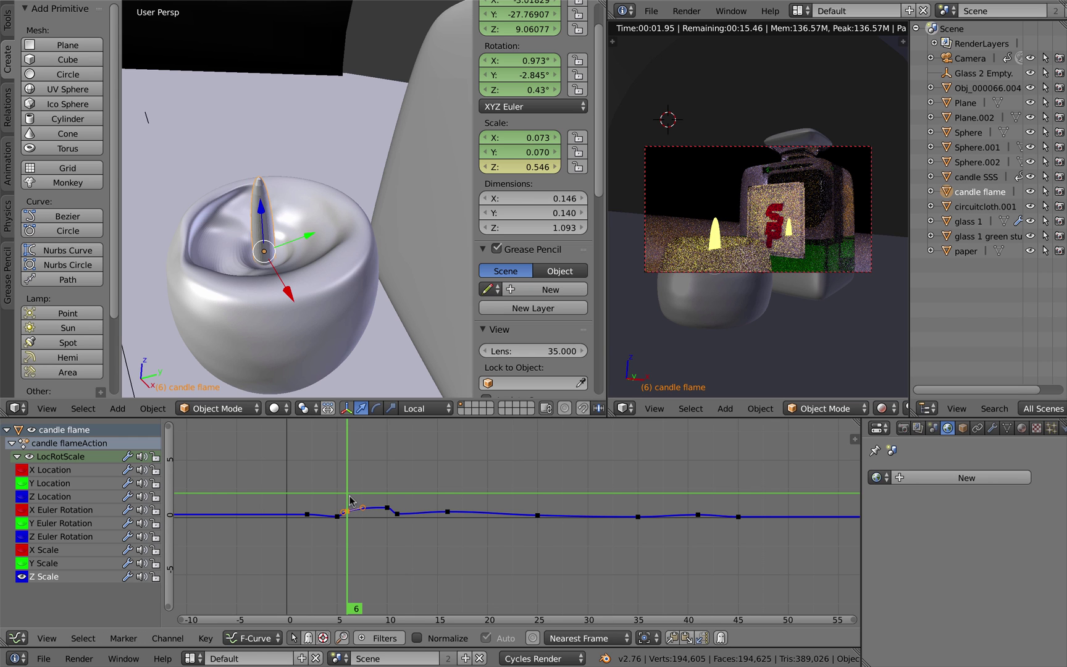
- Insert a Z Scale key at frame 7 and lower it so the flame shrinks
drag(349, 499, 358, 503)
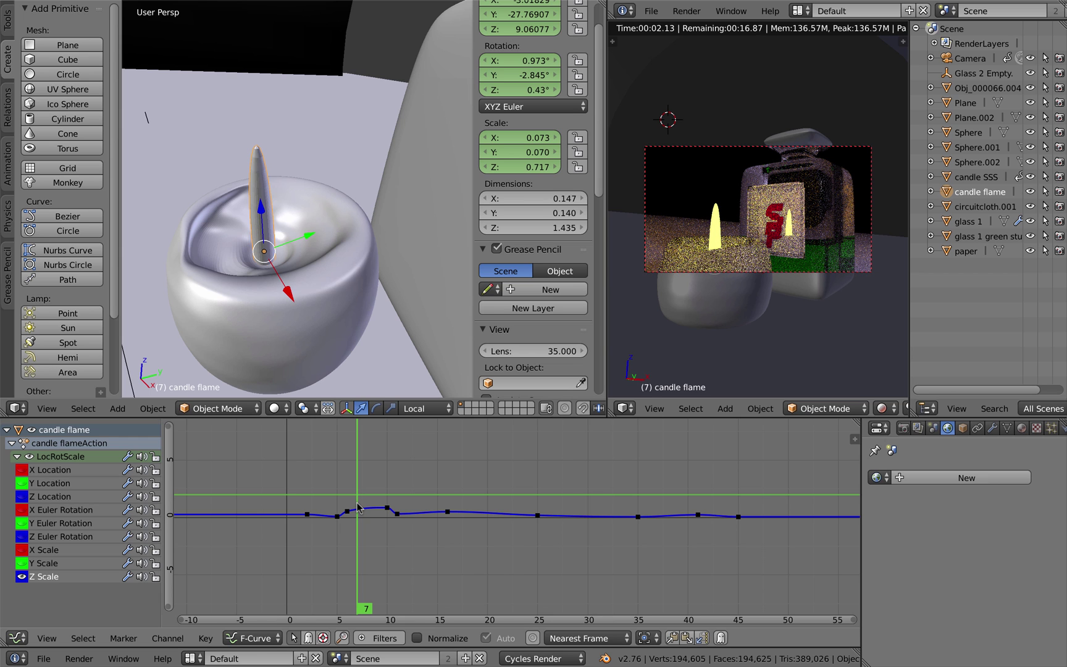
key(i)
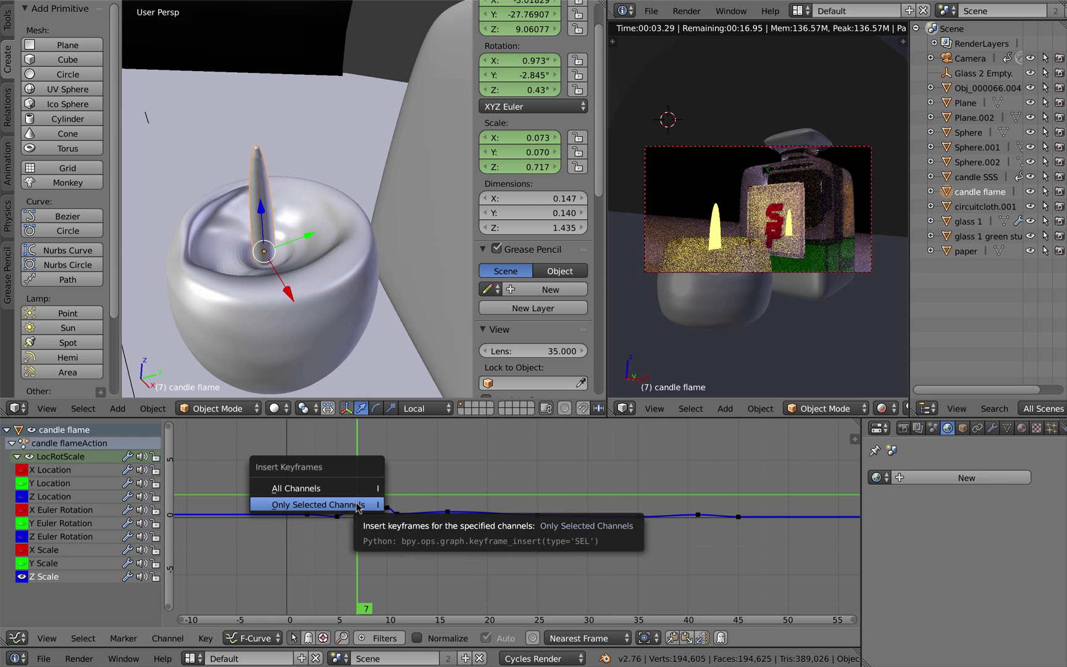
click(358, 506)
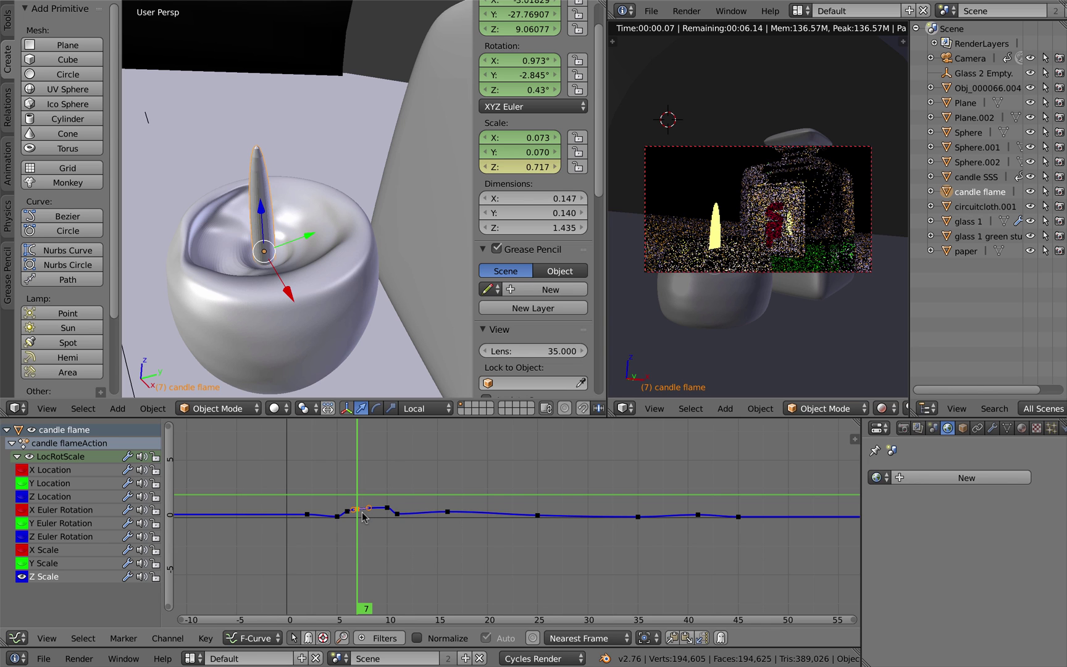
key(g)
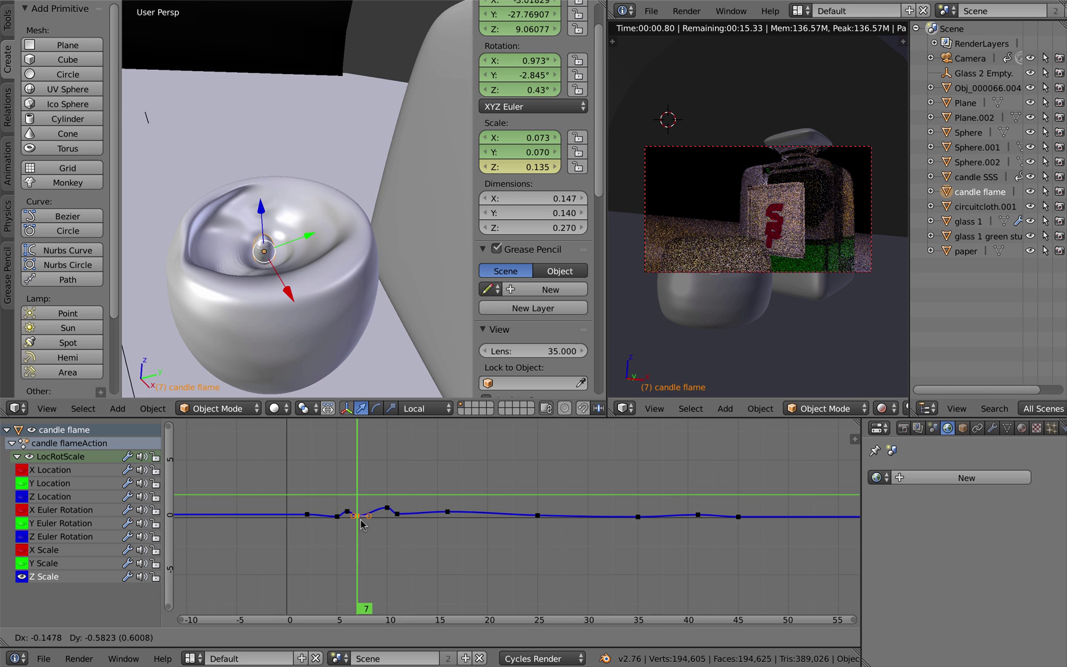
click(362, 524)
drag(359, 473, 325, 489)
- Copy the Z Scale keys from frames 4–7 and paste them at frame 31, previewing frame 32
click(344, 480)
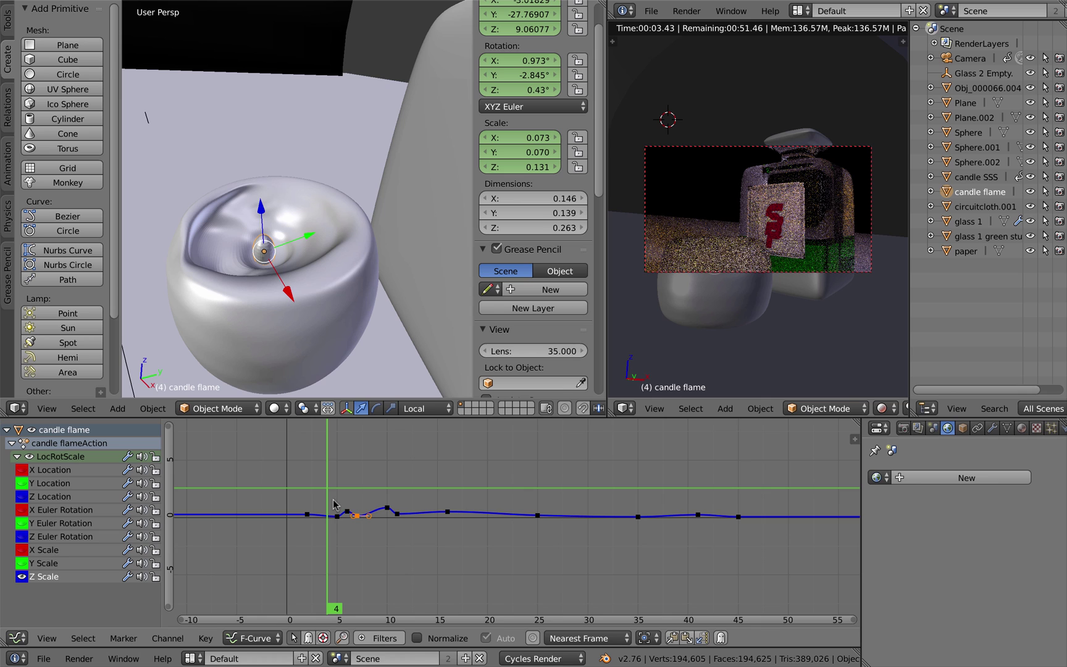
drag(334, 501, 364, 526)
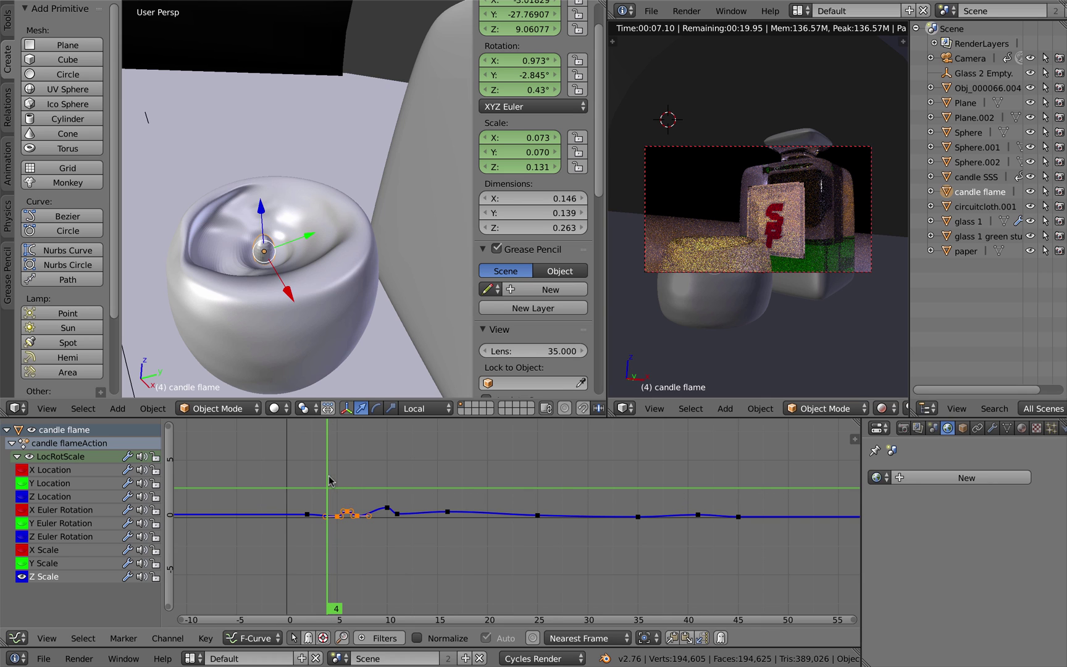
drag(329, 481, 598, 487)
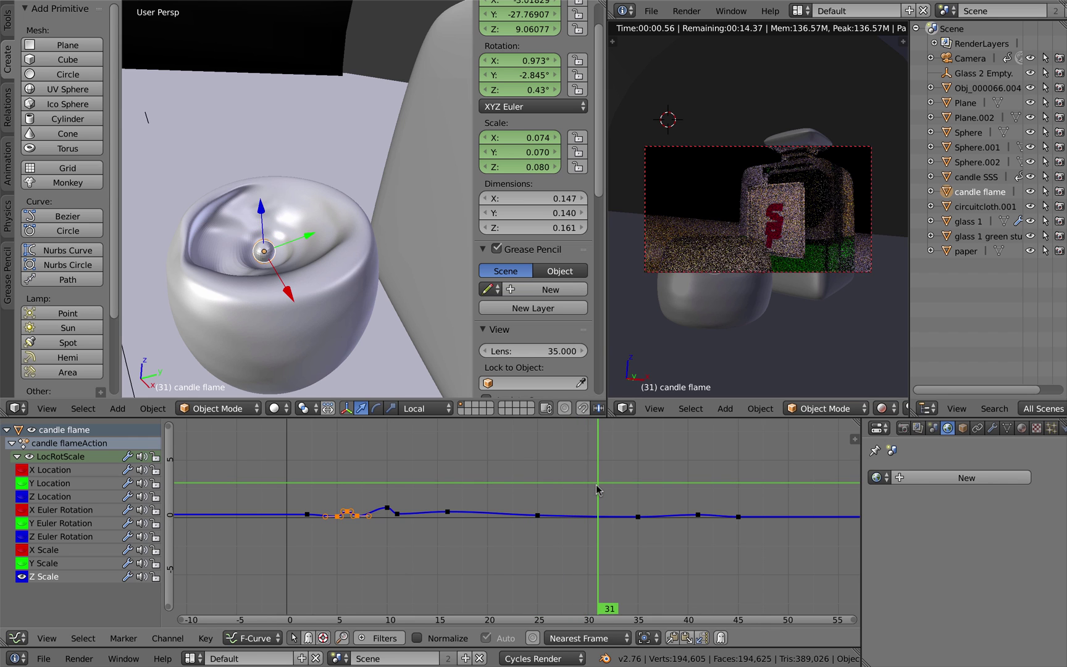
ctrl+click(600, 513)
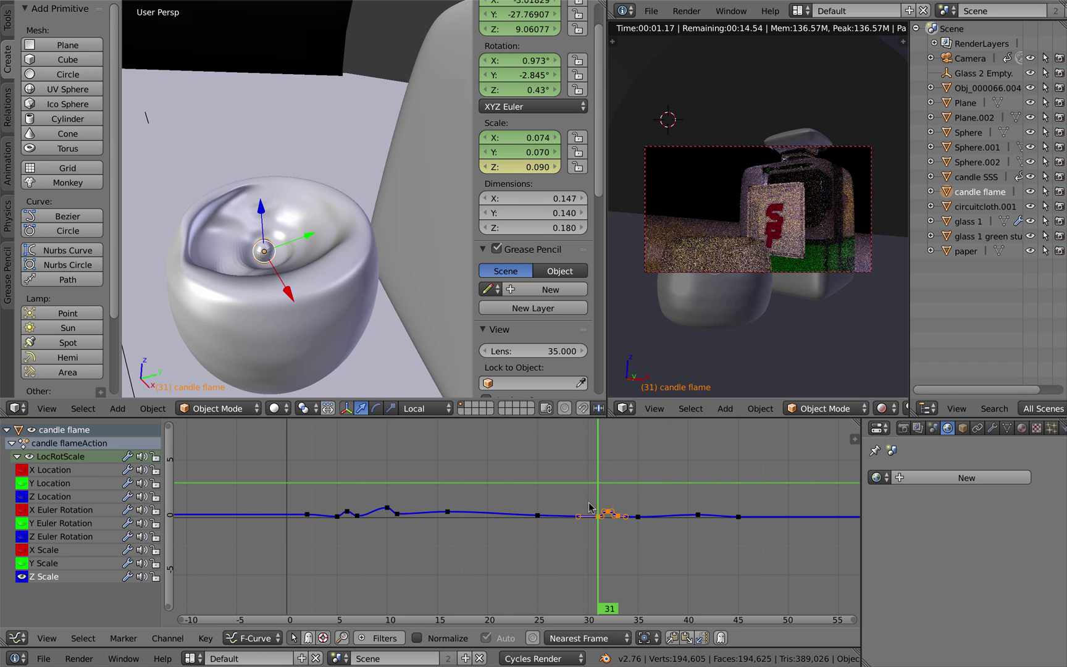
mouse_move(605, 499)
mouse_down()
mouse_move(626, 494)
mouse_move(605, 496)
mouse_up()
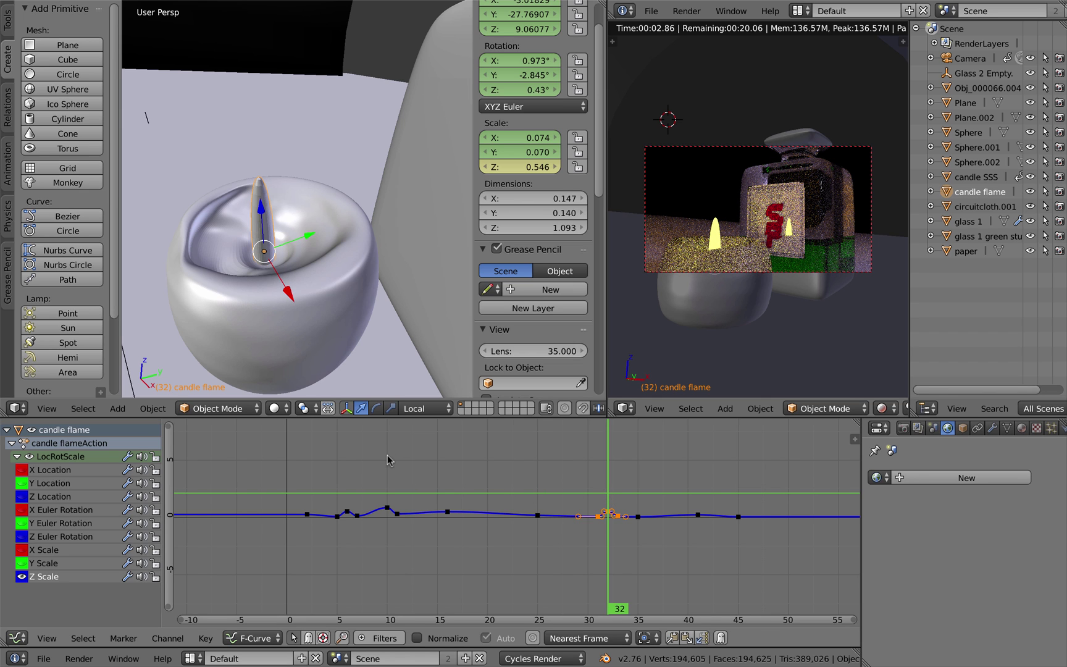
- Save over 'candle flame to animate.blend' and widen the outliner slightly
key(ctrl+s)
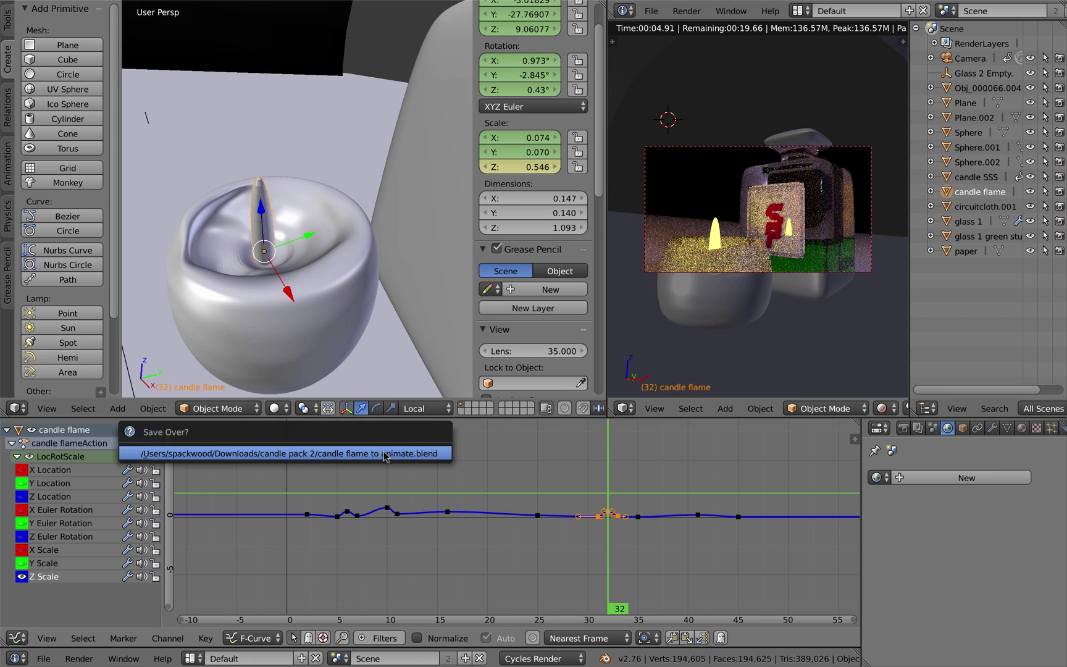
click(383, 456)
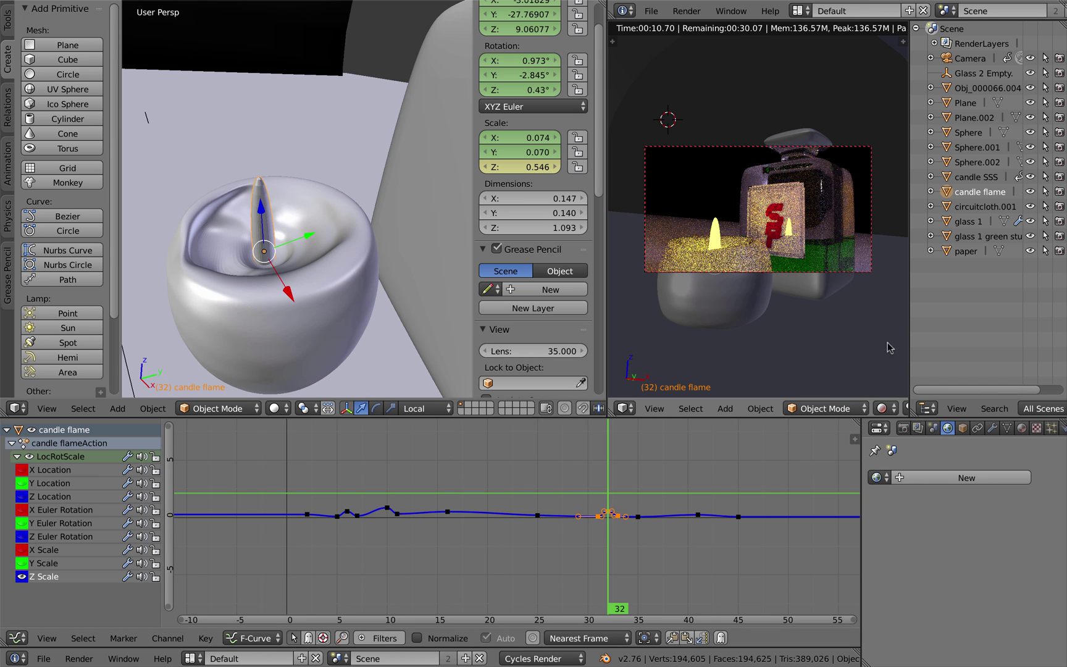
drag(909, 311, 896, 312)
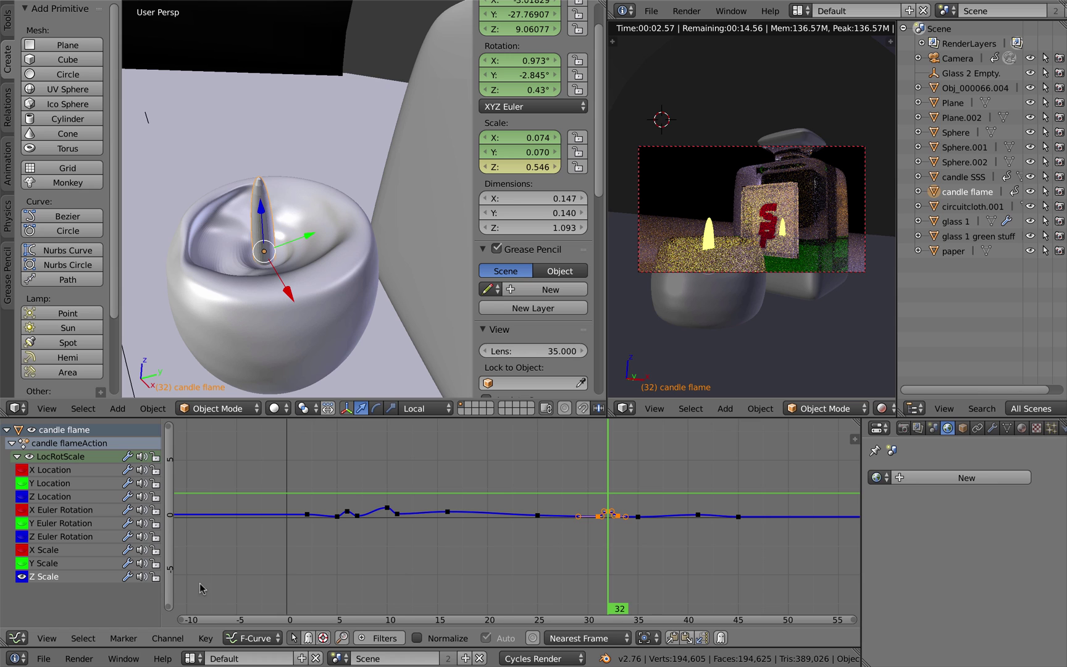
- Turn the Graph Editor area into a Timeline and make it taller
click(20, 637)
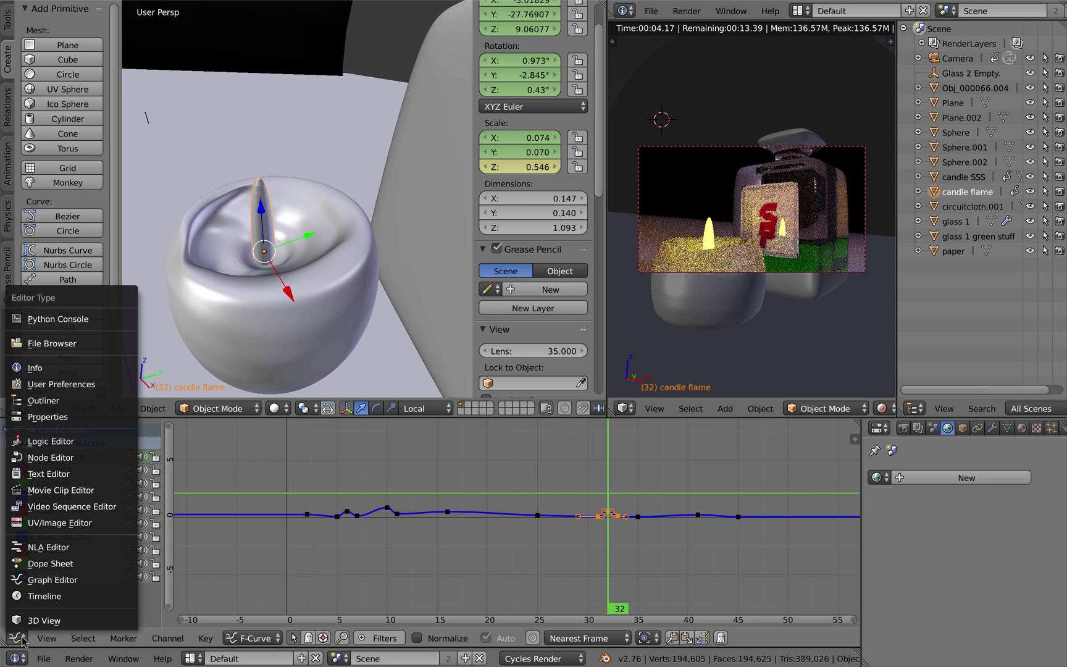
click(43, 596)
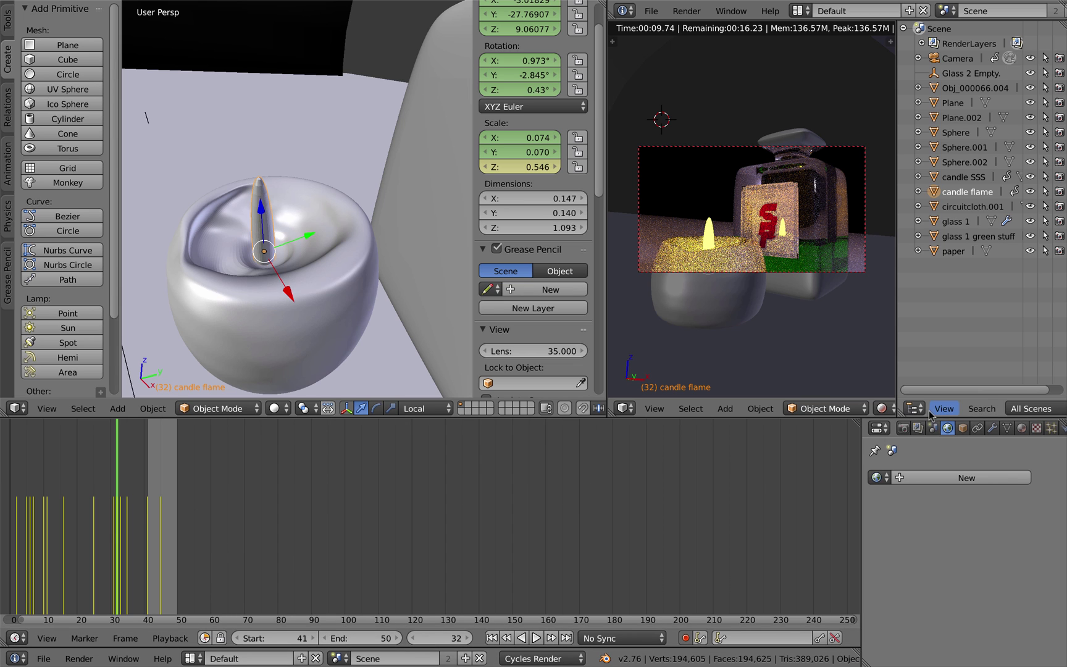
drag(926, 395, 926, 372)
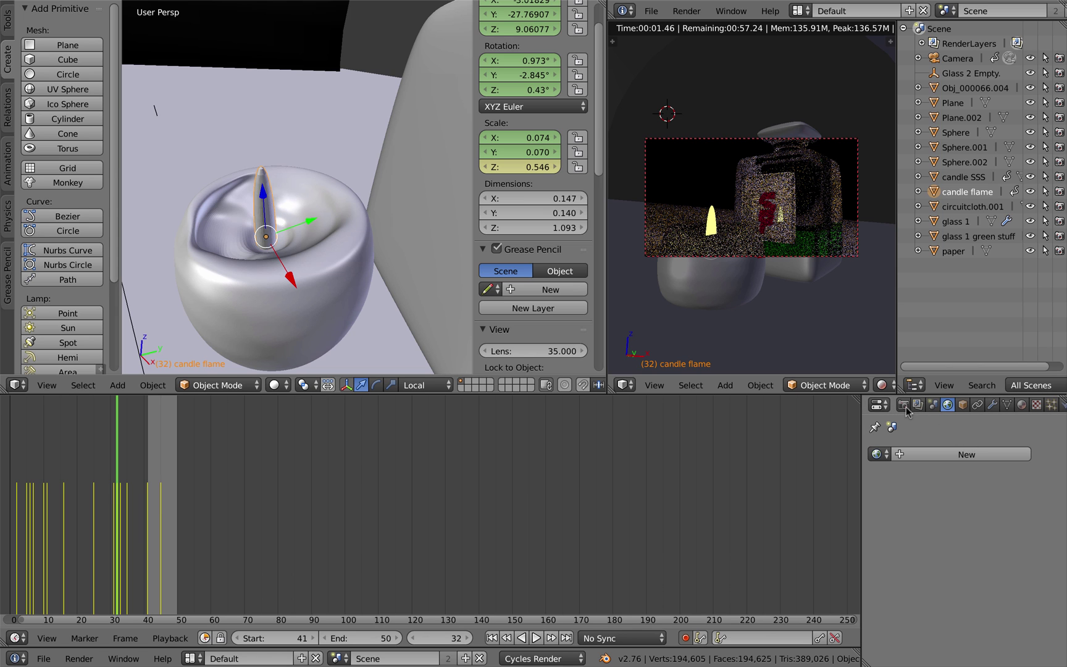
- In Render properties, scale the 1846 × 1024 render resolution down to 10%
click(903, 405)
scroll(941, 502, down, 4)
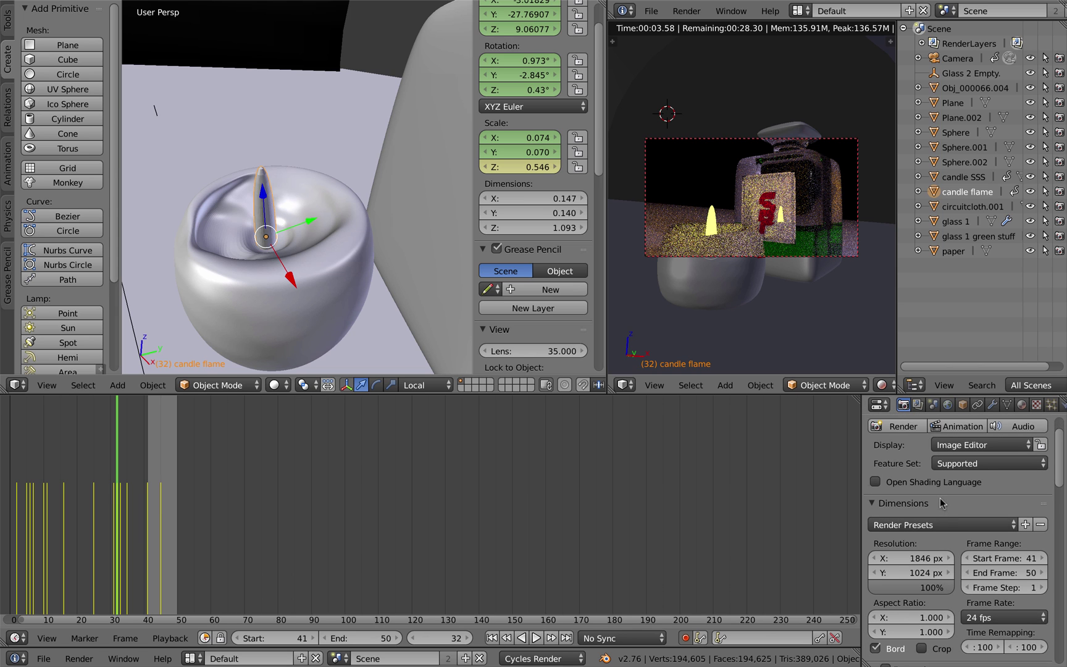
scroll(941, 502, down, 2)
scroll(933, 499, down, 2)
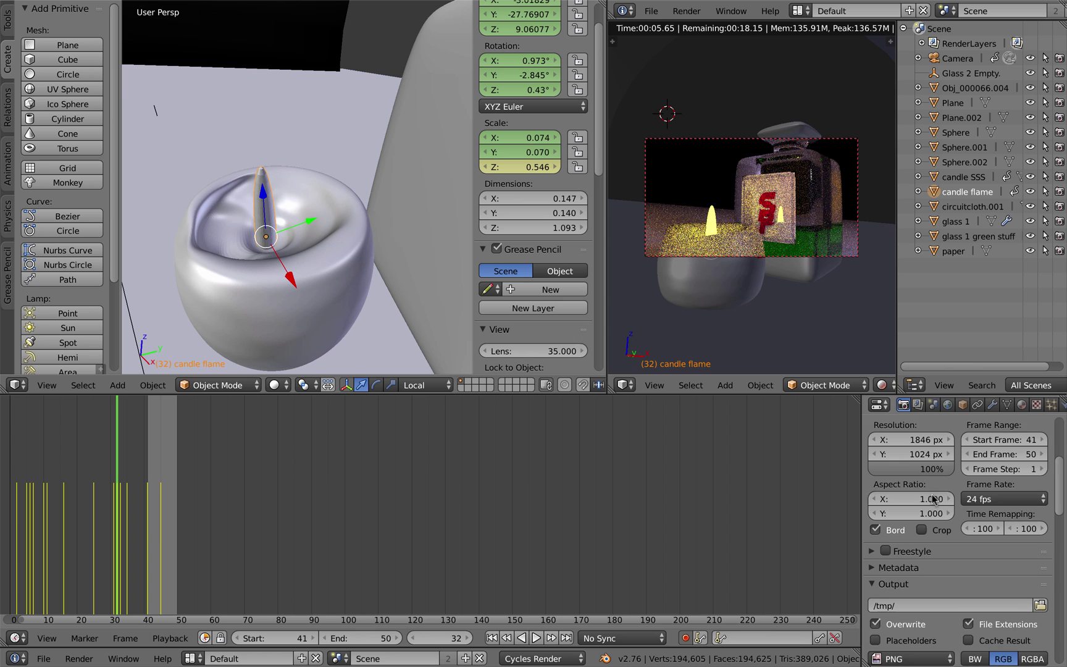
scroll(933, 499, up, 2)
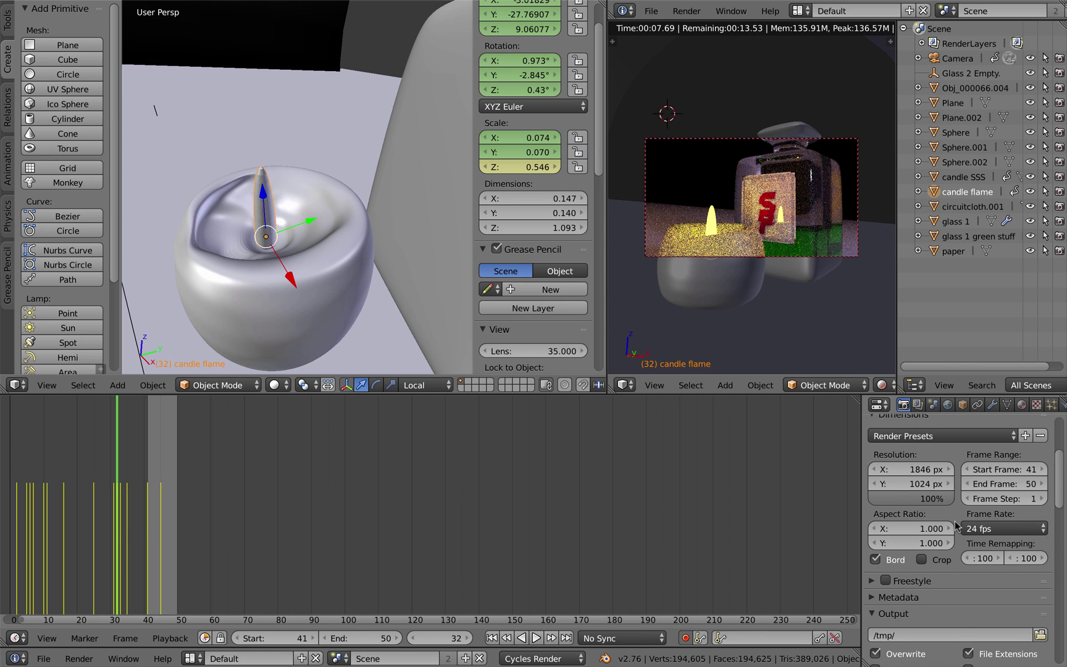
scroll(956, 524, up, 1)
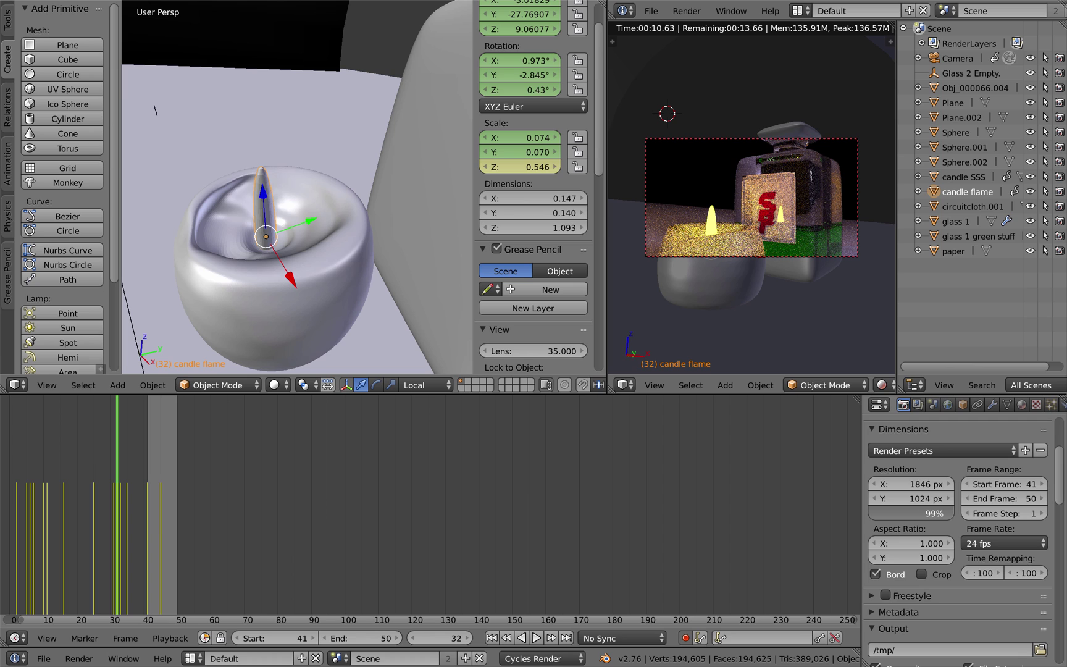
drag(926, 513, 888, 513)
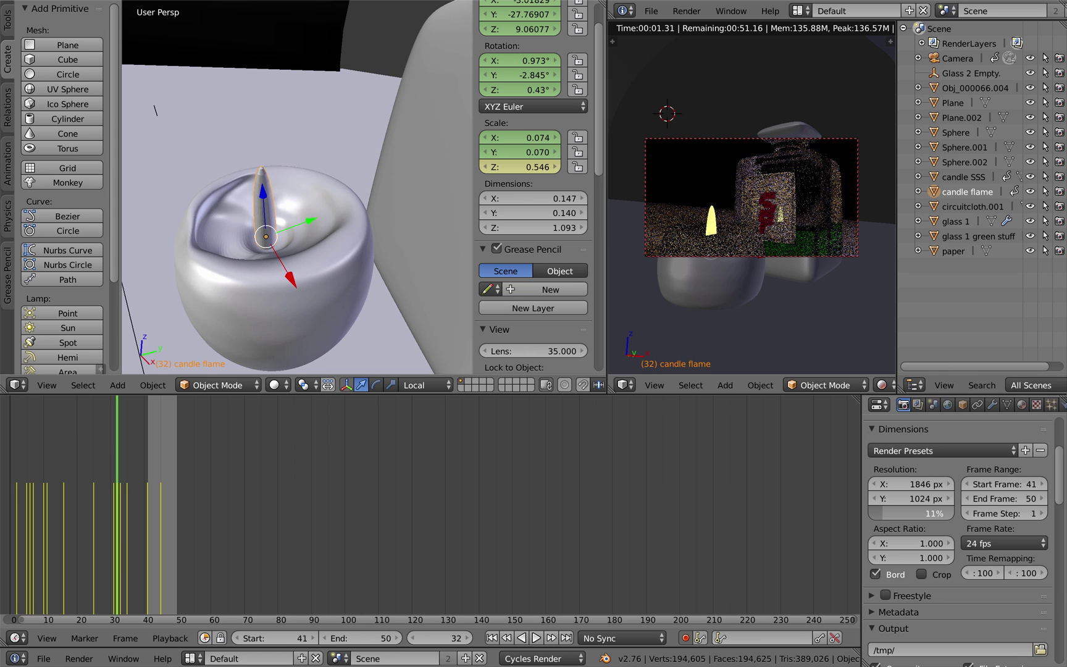
drag(887, 513, 887, 513)
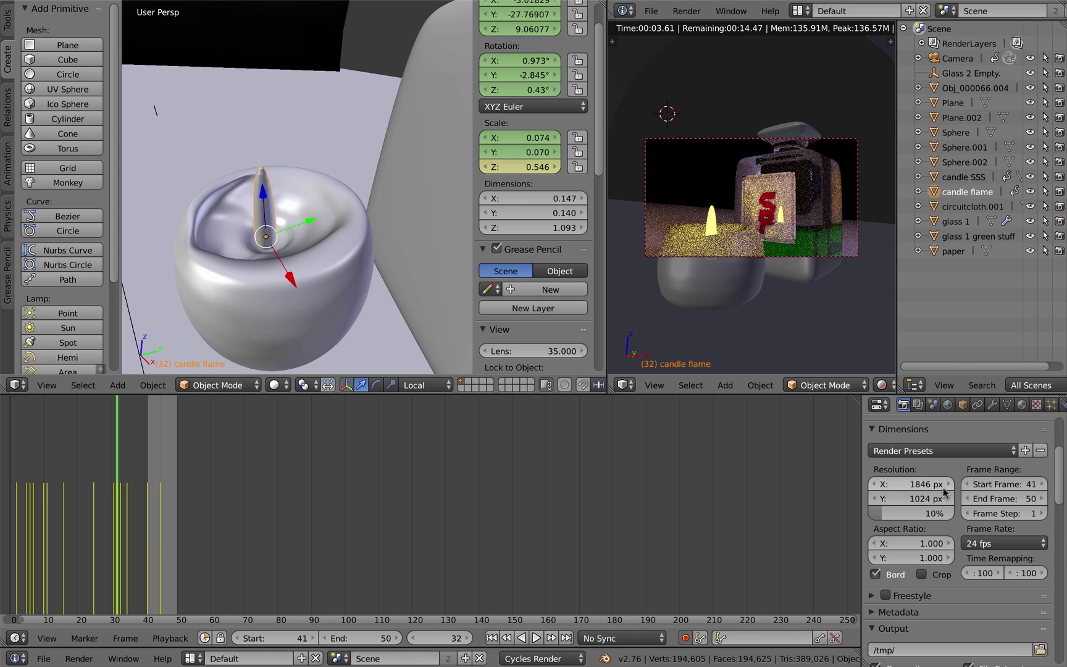
scroll(1002, 537, down, 3)
scroll(1000, 537, down, 4)
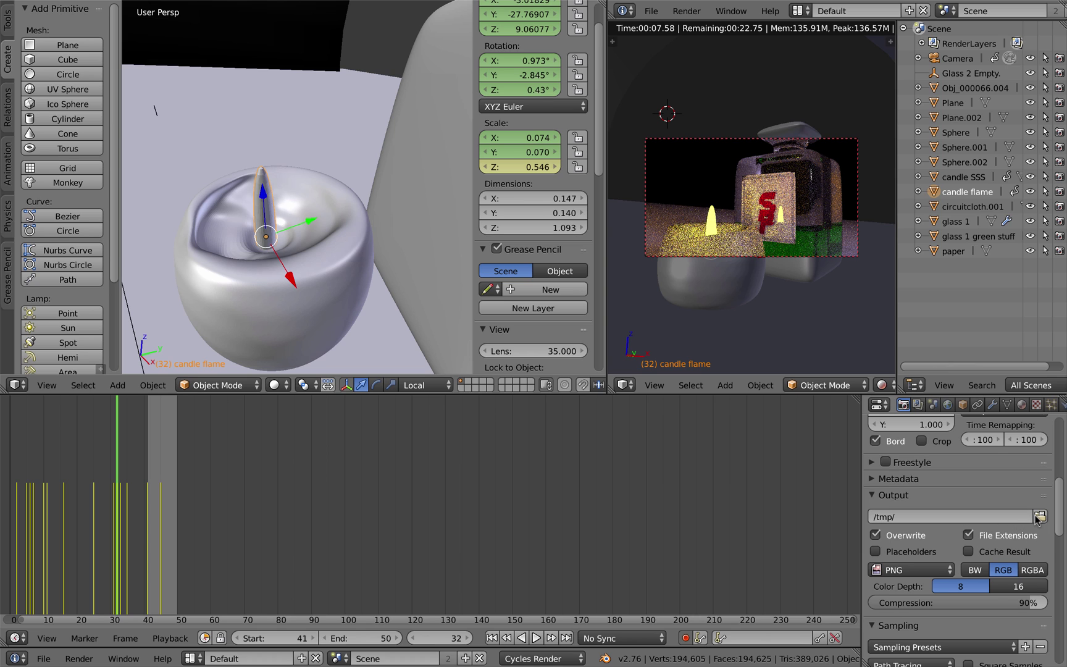
- Set the render output folder to Documents/CG/CG Renders
click(1039, 517)
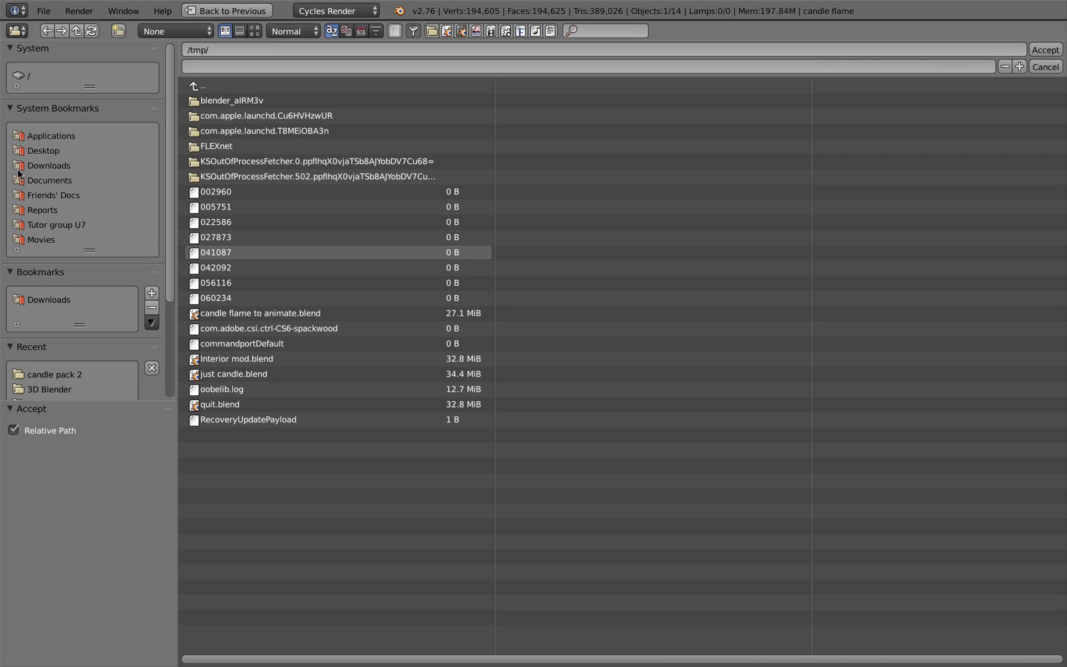
click(55, 166)
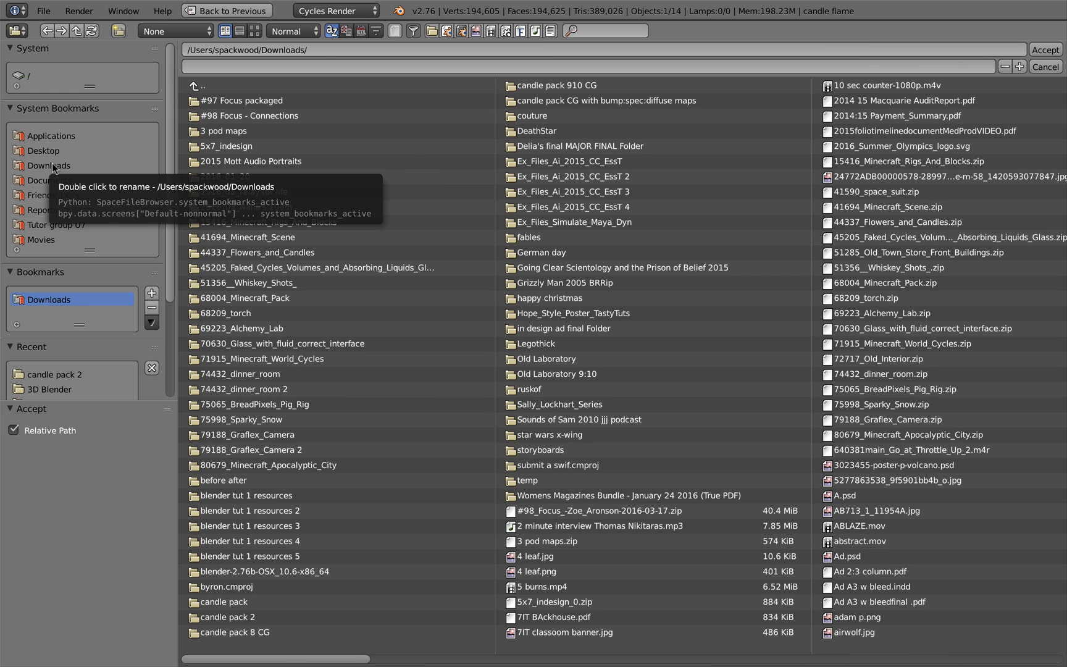
click(49, 180)
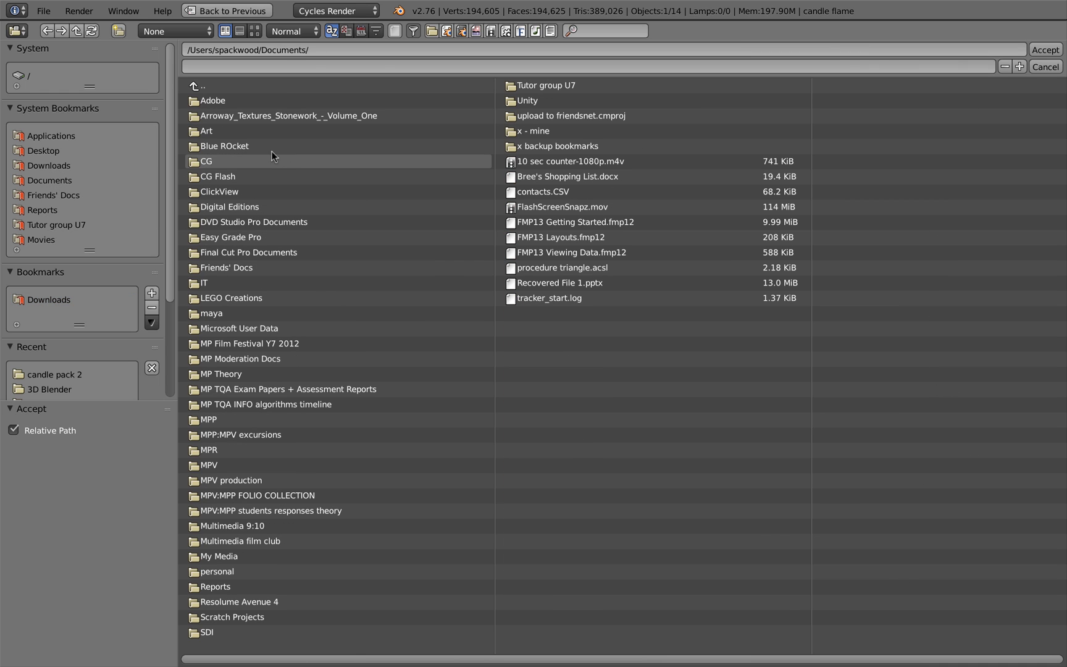
click(222, 161)
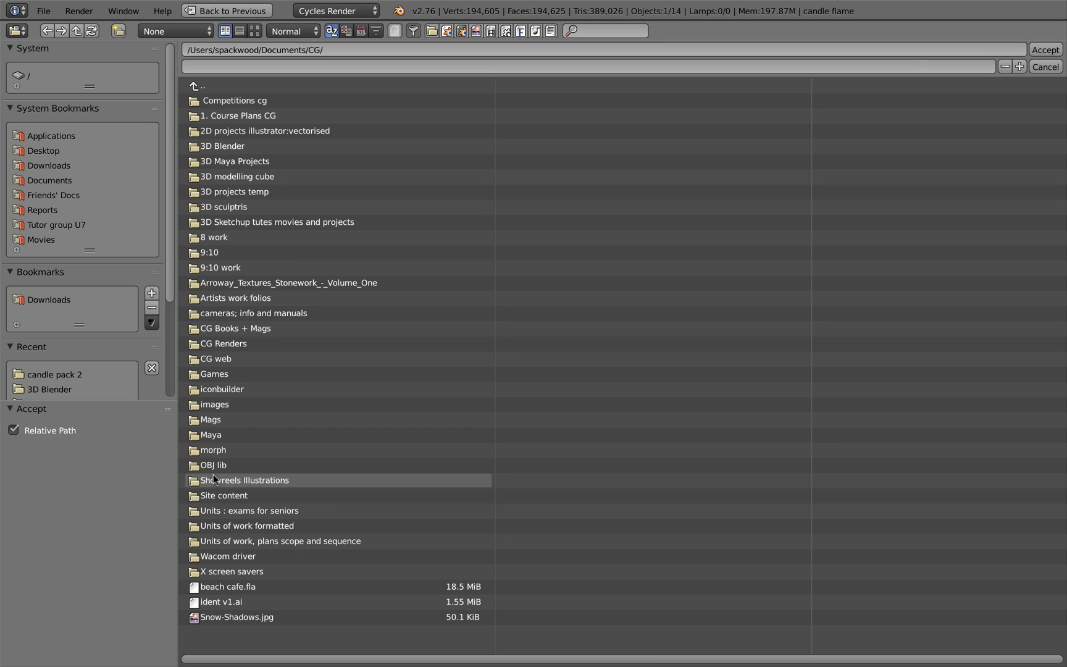
click(219, 342)
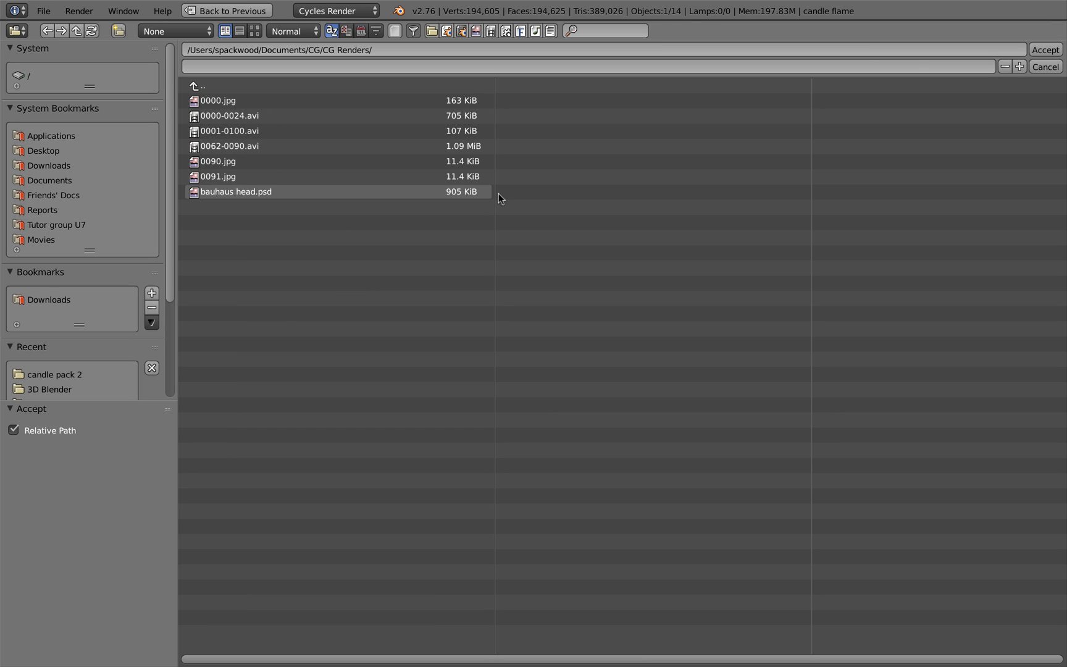
click(1045, 50)
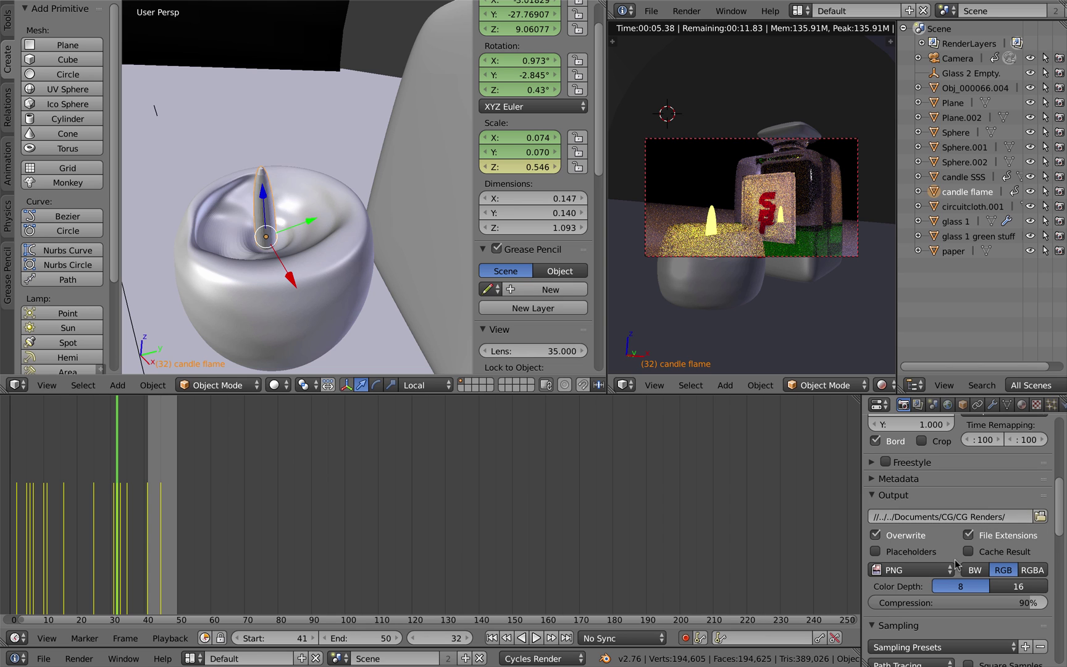
- Point the render output to the parent CG folder
click(1040, 517)
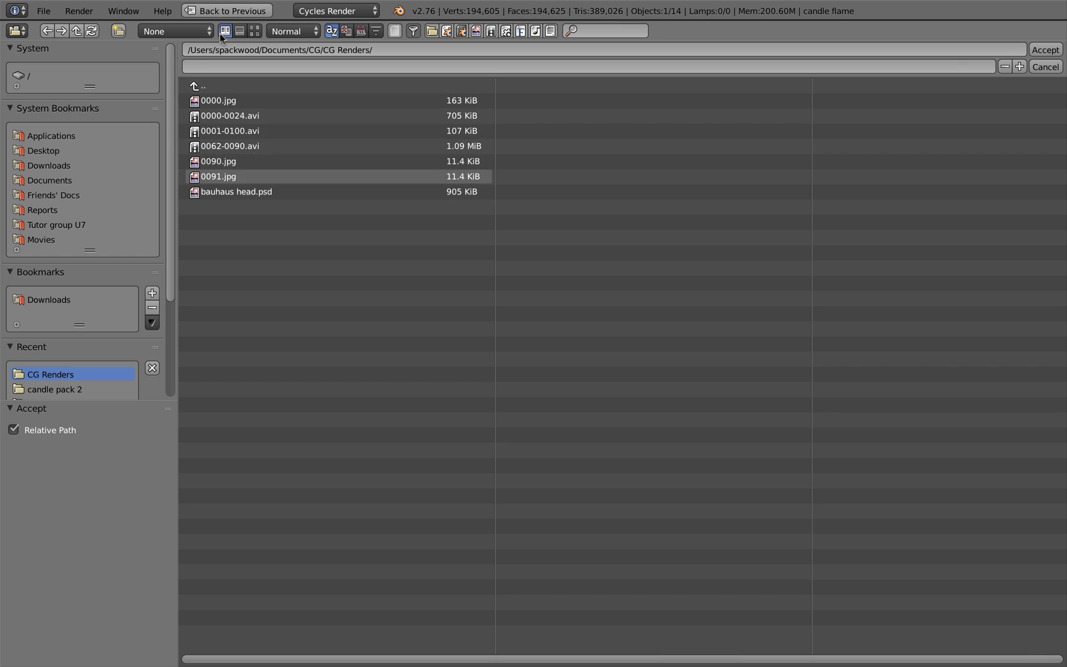
click(194, 87)
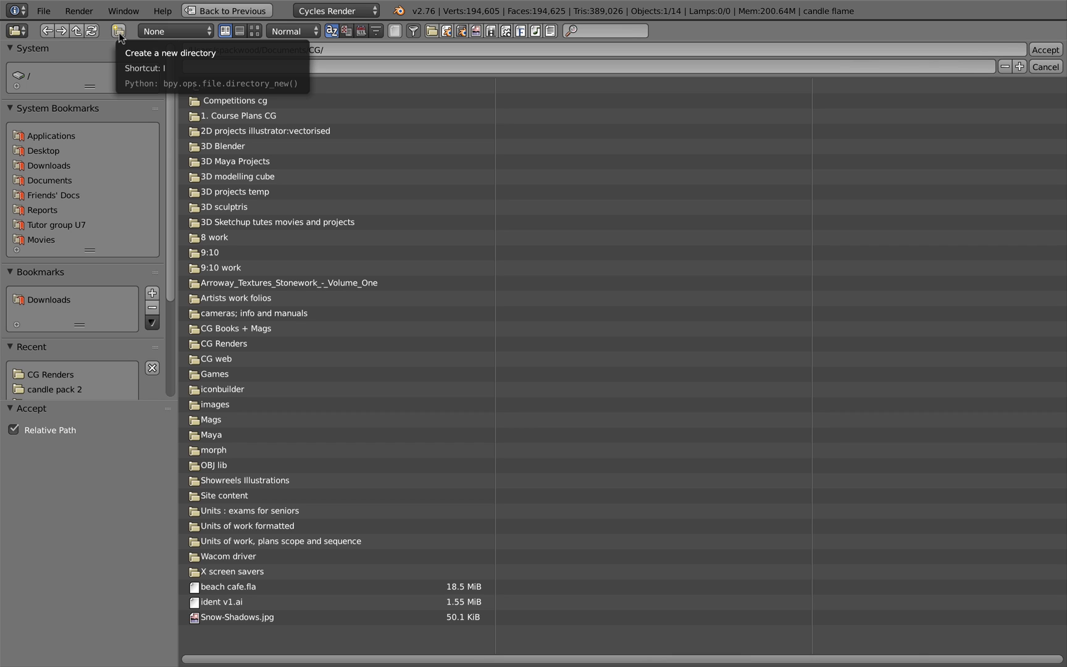
click(1047, 50)
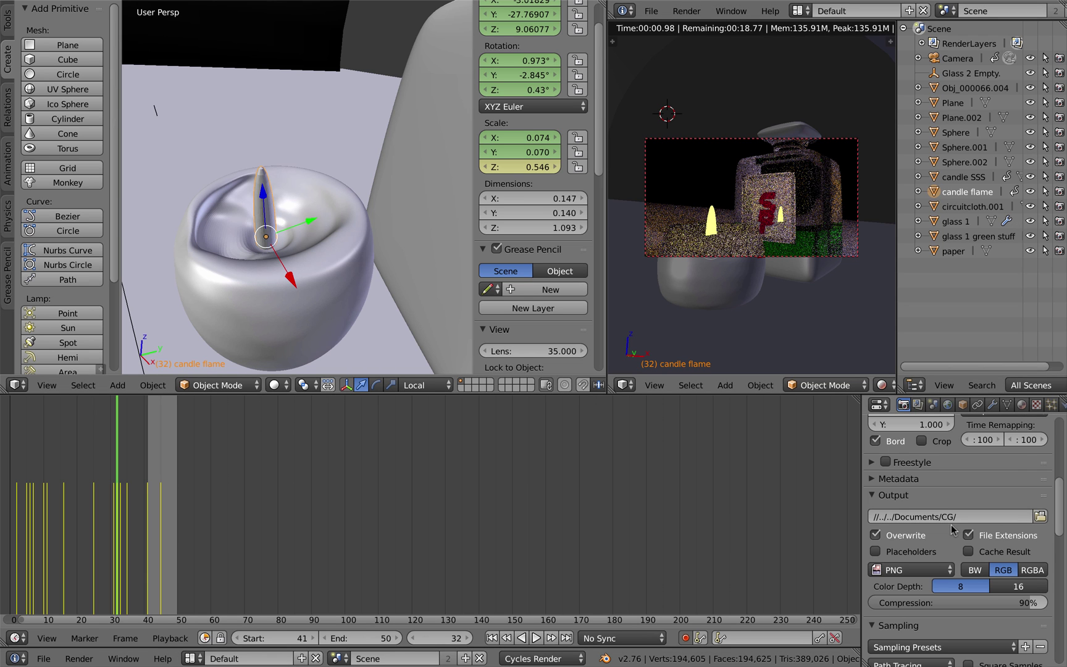
- Create a 'renders' folder inside CG and make it the render output folder
click(1040, 515)
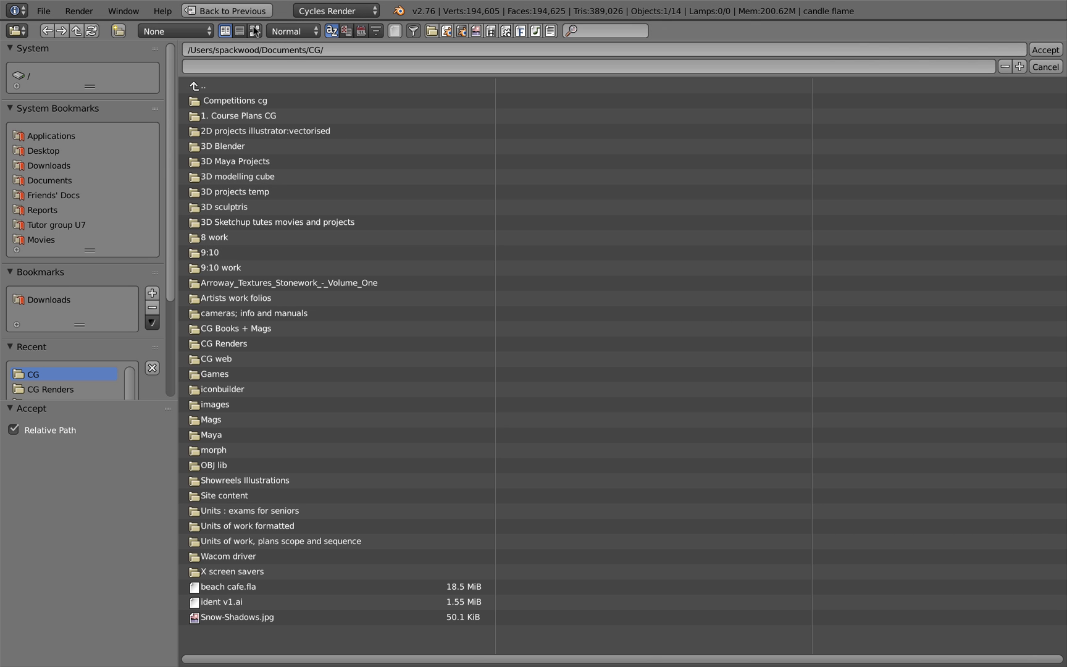
click(118, 31)
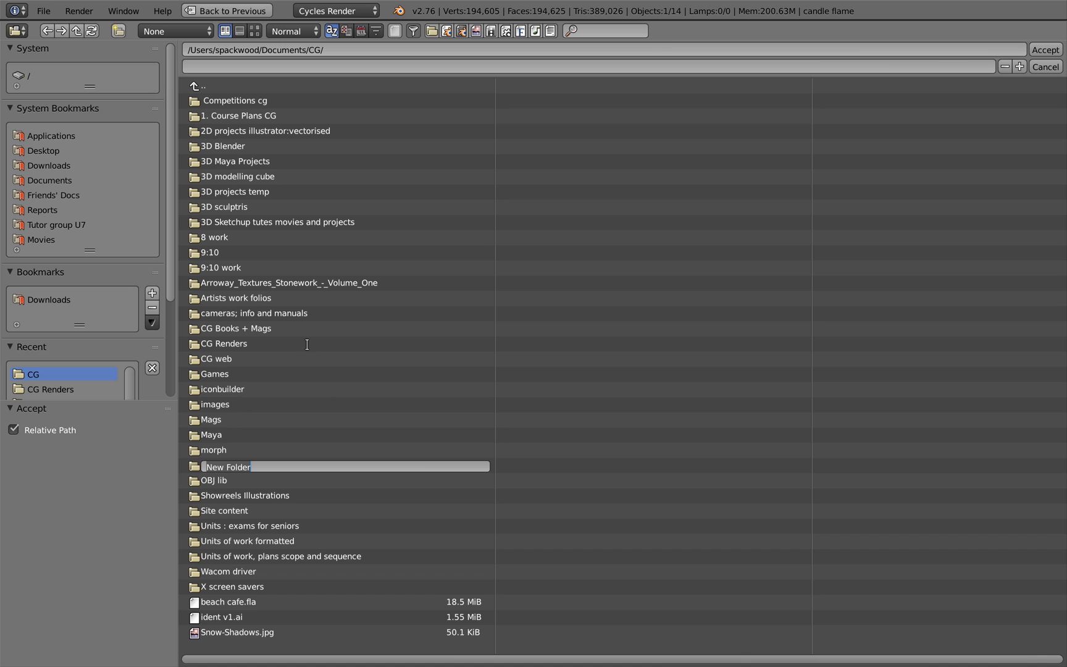
text(renders)
key(Return)
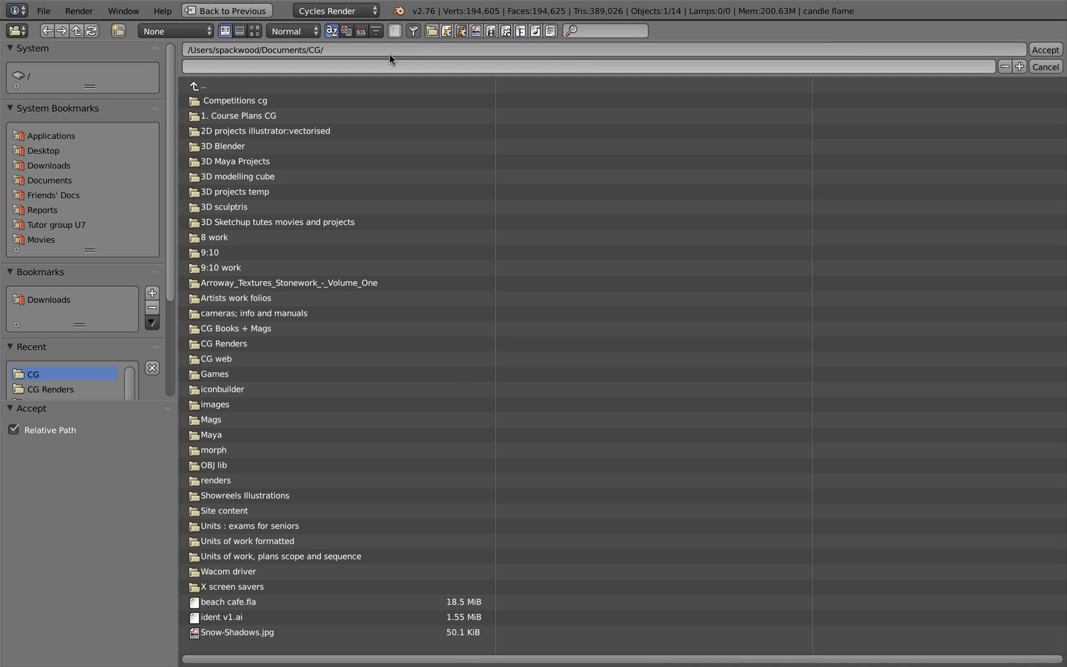
click(361, 31)
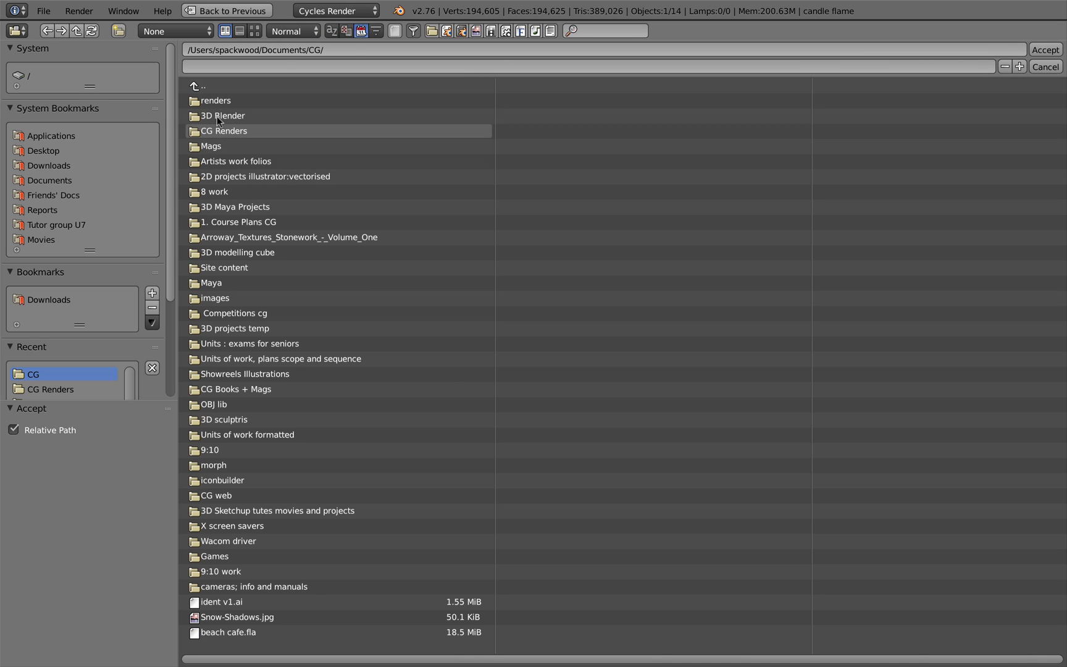
click(219, 101)
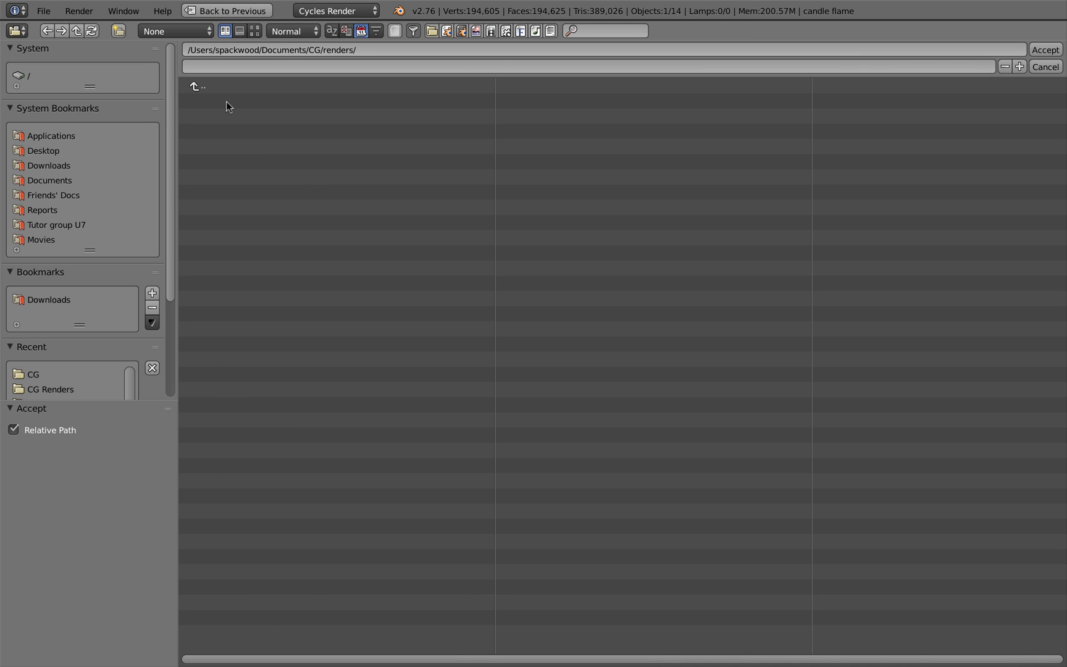
click(1045, 49)
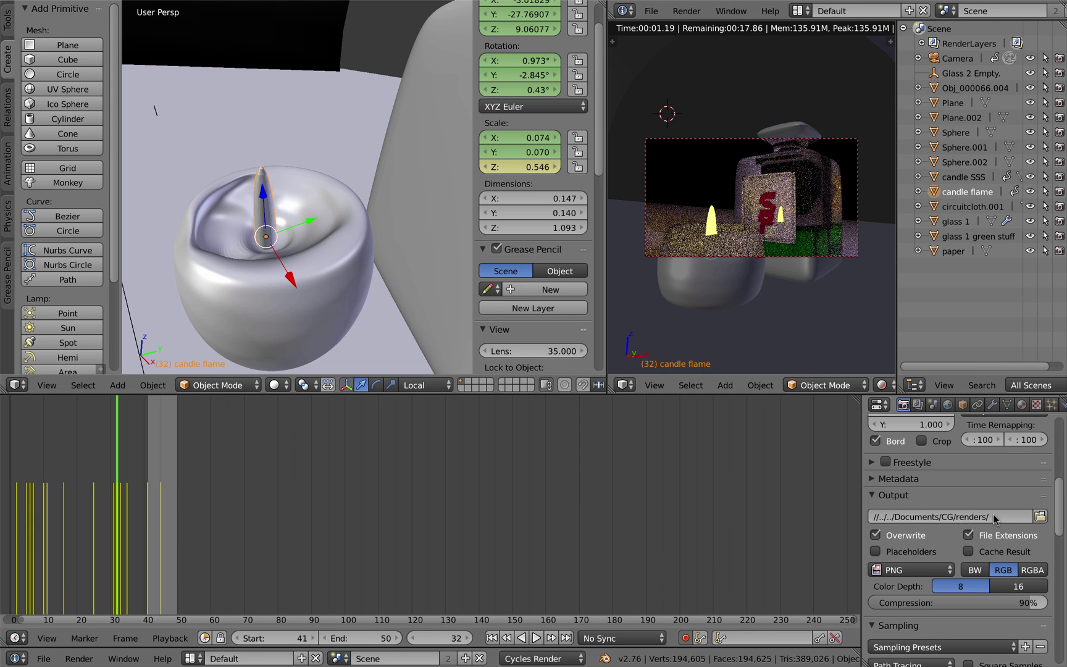
- Switch the output file format from PNG to H.264
scroll(911, 587, up, 1)
scroll(912, 586, down, 2)
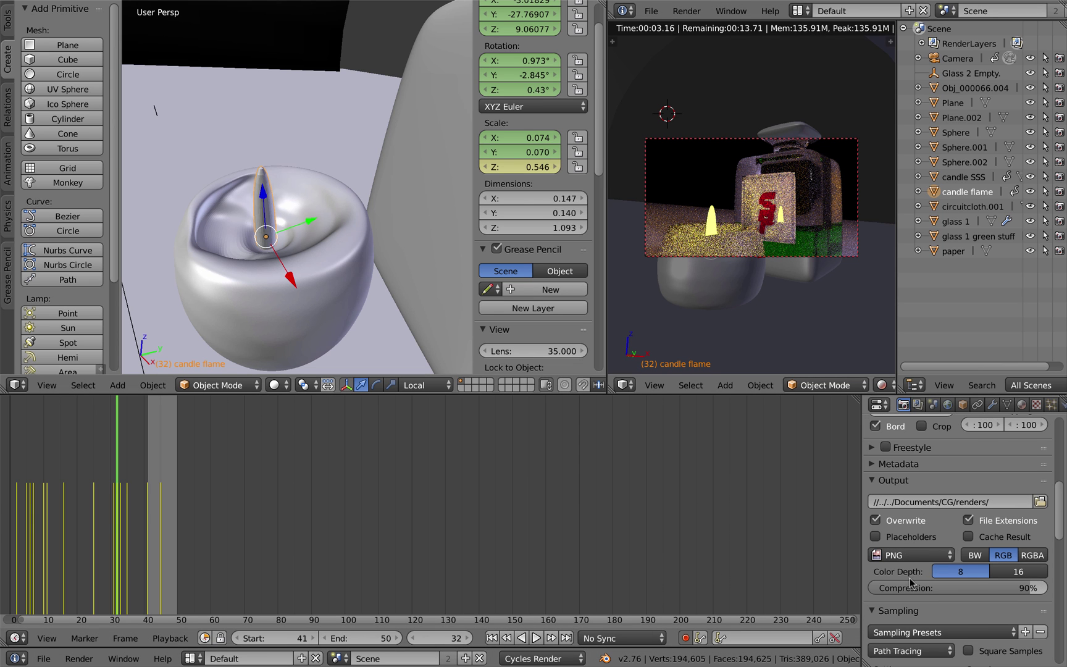
click(907, 557)
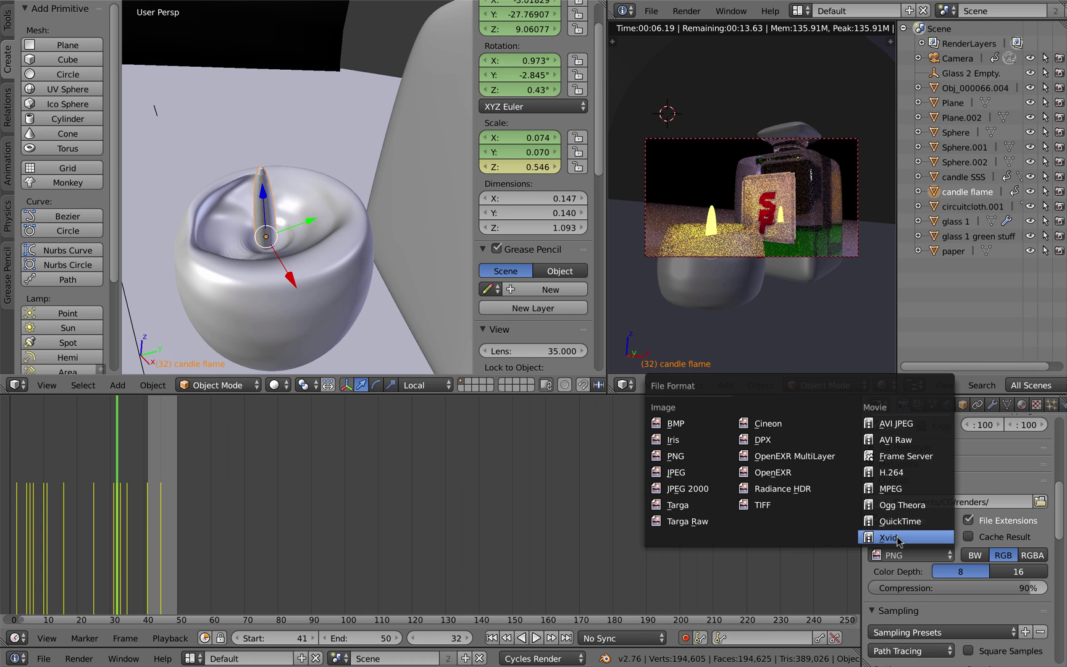
click(900, 478)
- Browse the Sampling, Light Paths and Volume Sampling panels, collapsing and expanding sections
scroll(938, 578, down, 8)
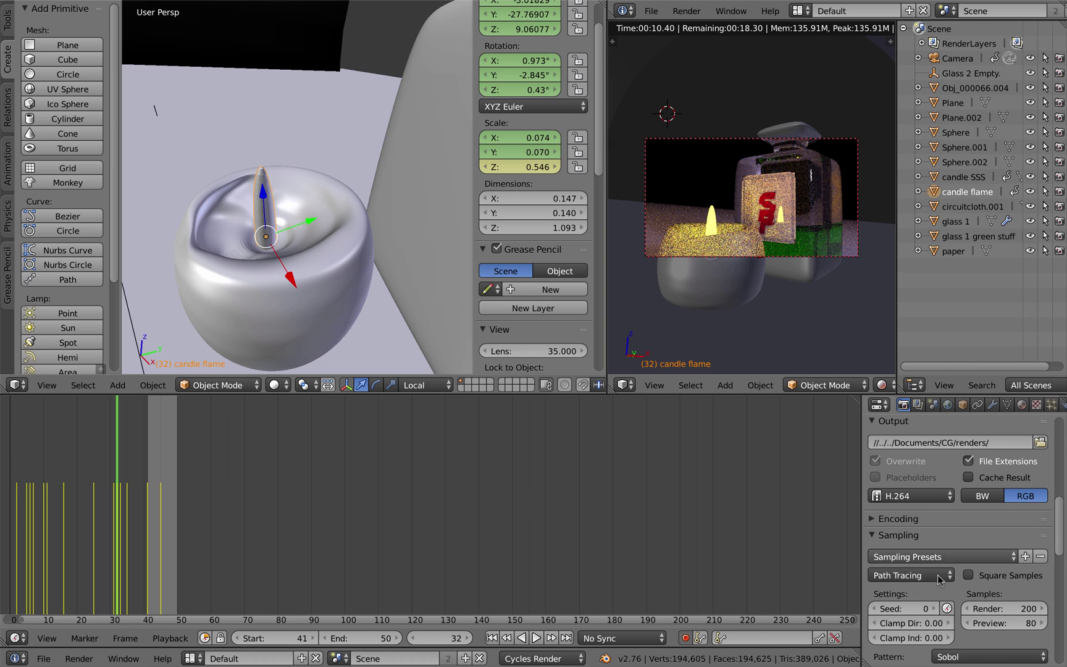
scroll(939, 578, down, 4)
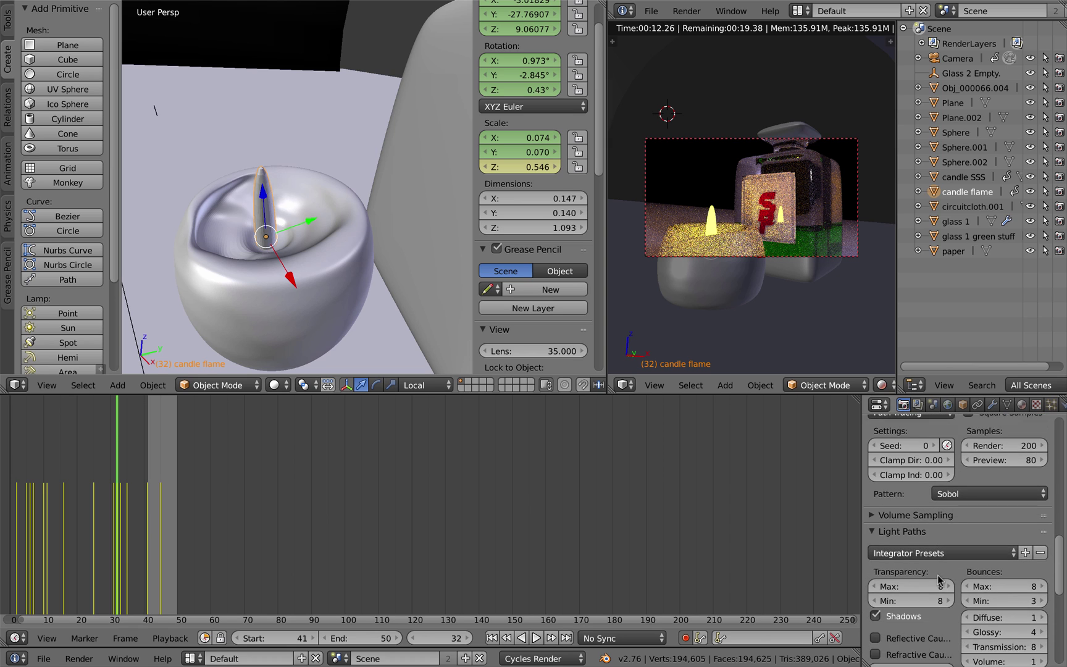
scroll(939, 578, down, 5)
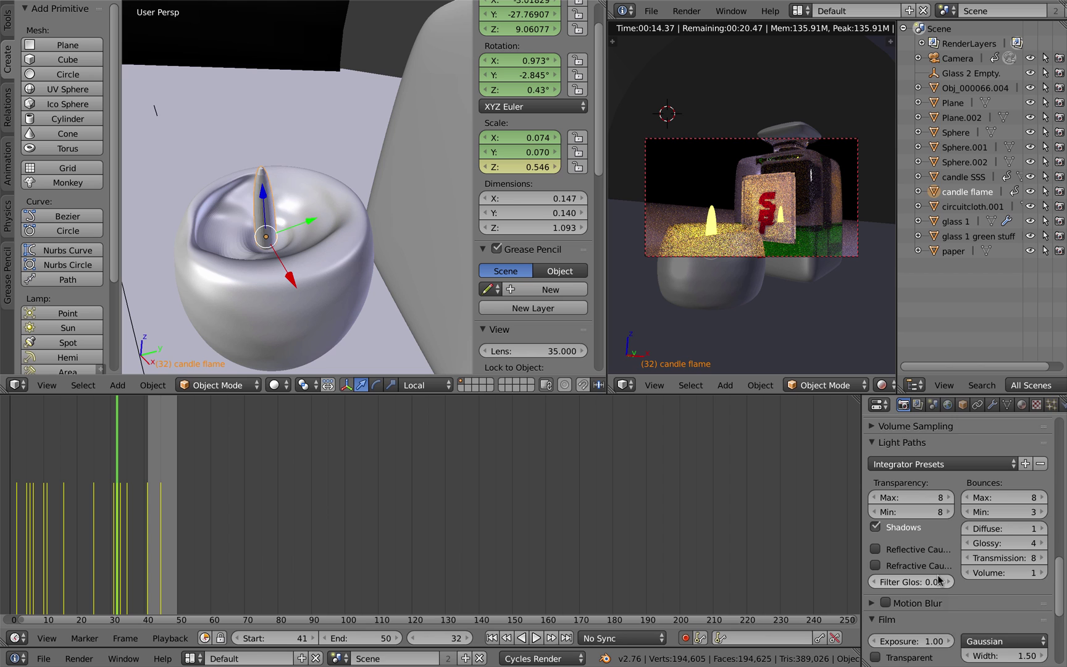
scroll(939, 578, down, 4)
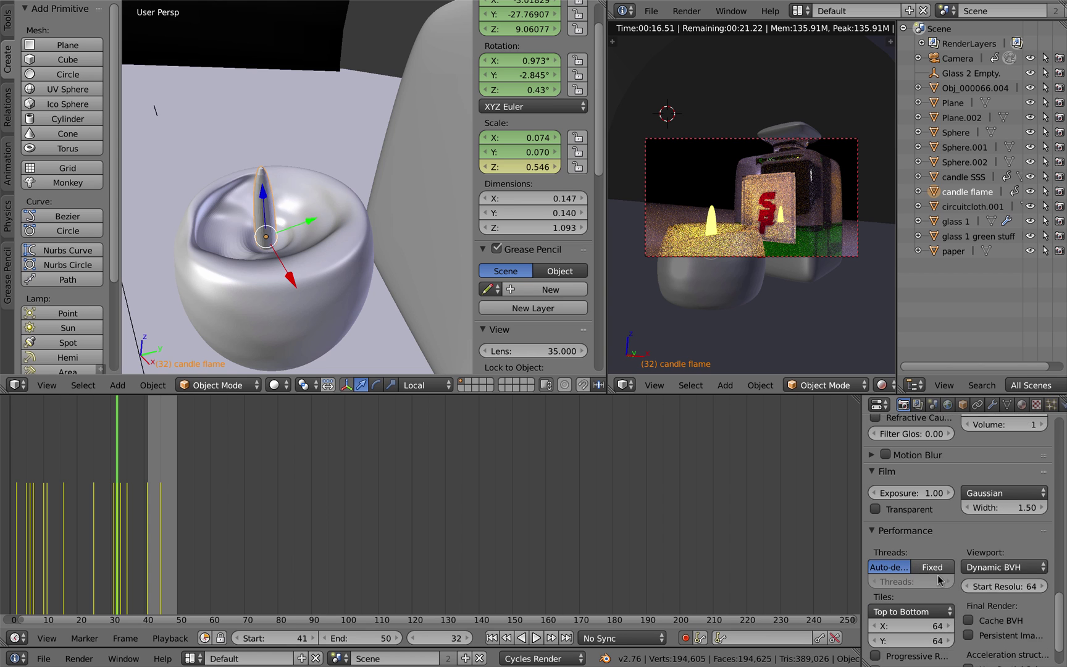
scroll(938, 578, up, 12)
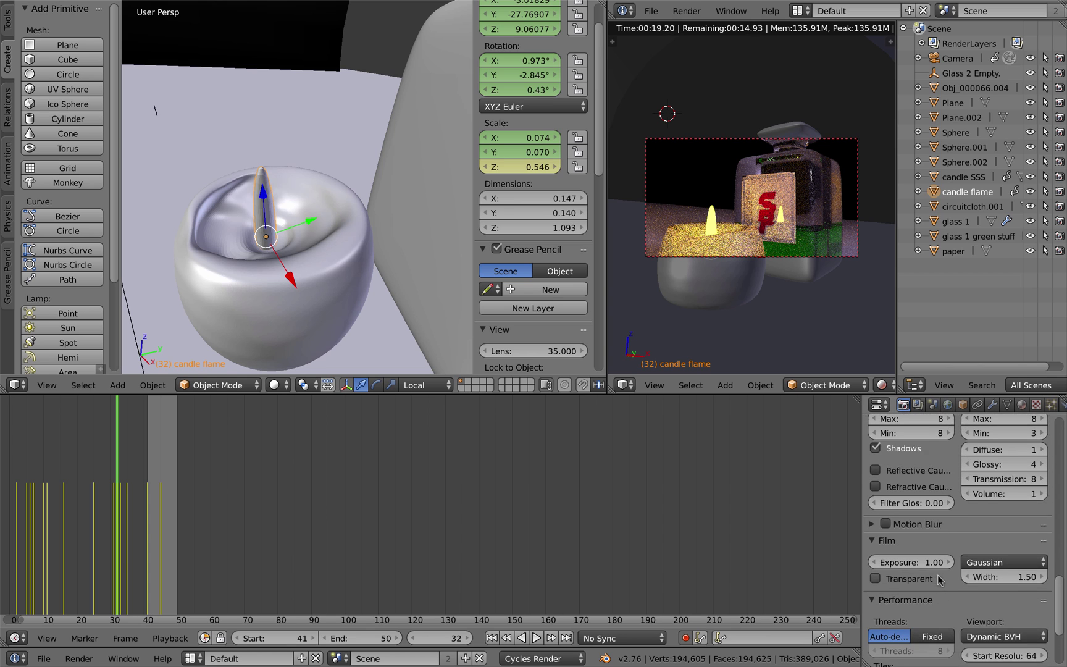
click(876, 526)
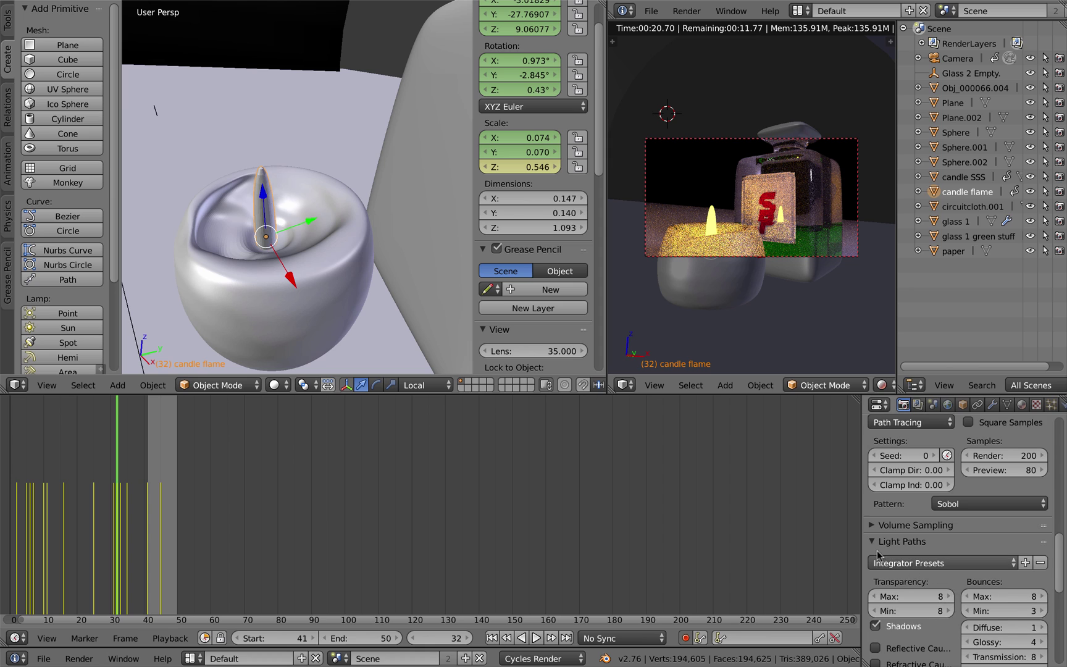
click(871, 525)
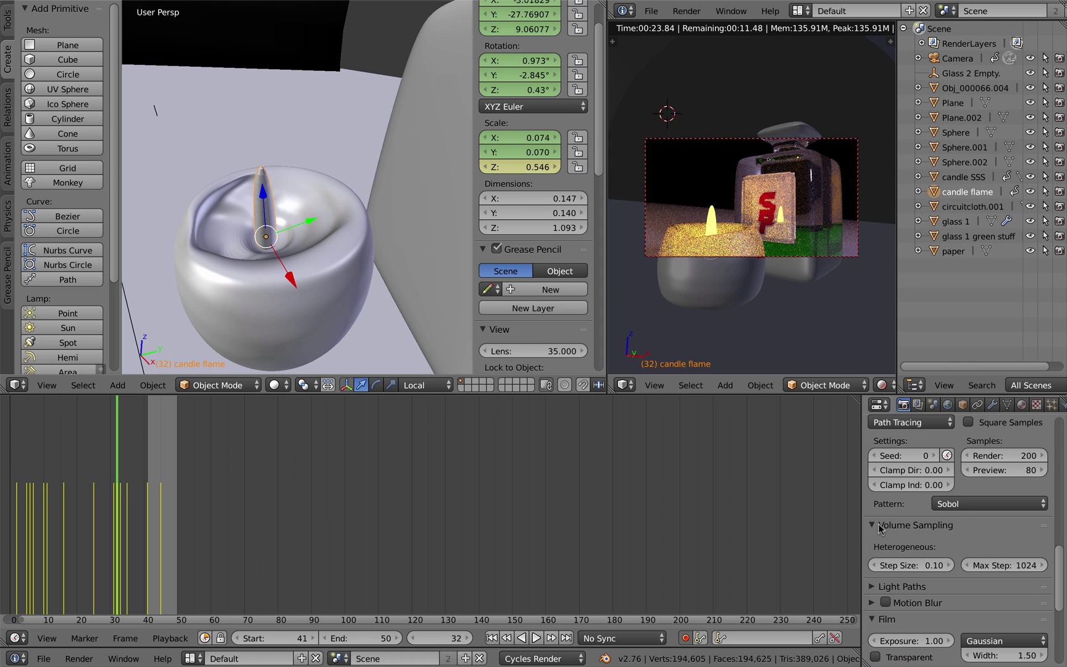
click(871, 525)
scroll(894, 469, up, 3)
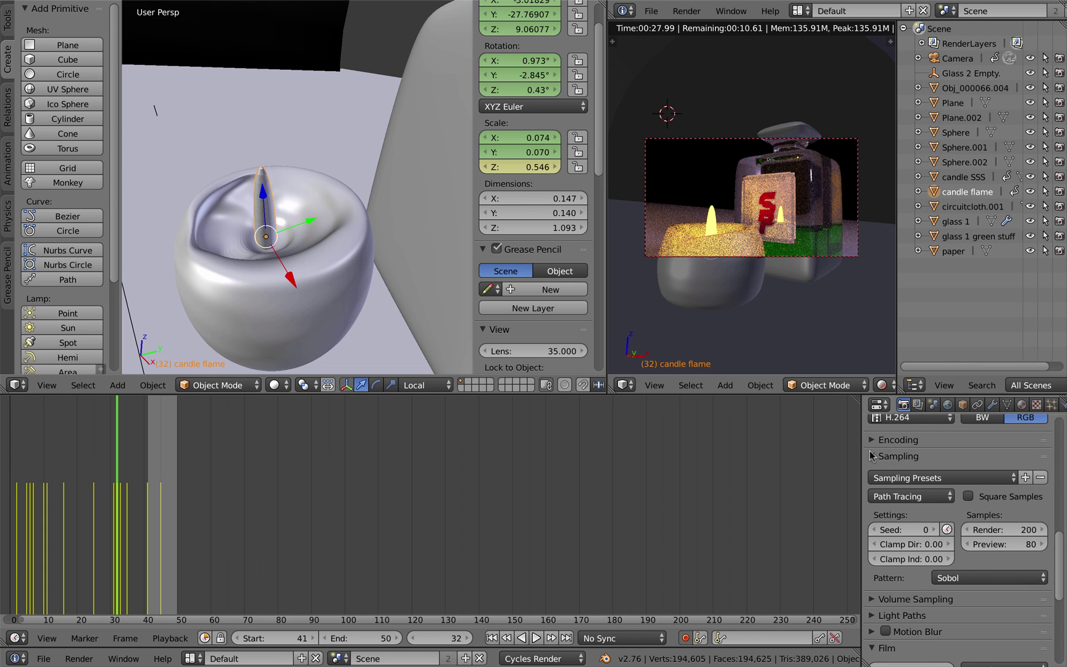
- Set the Cycles render samples to 50 and return the properties to the top
click(873, 456)
click(872, 456)
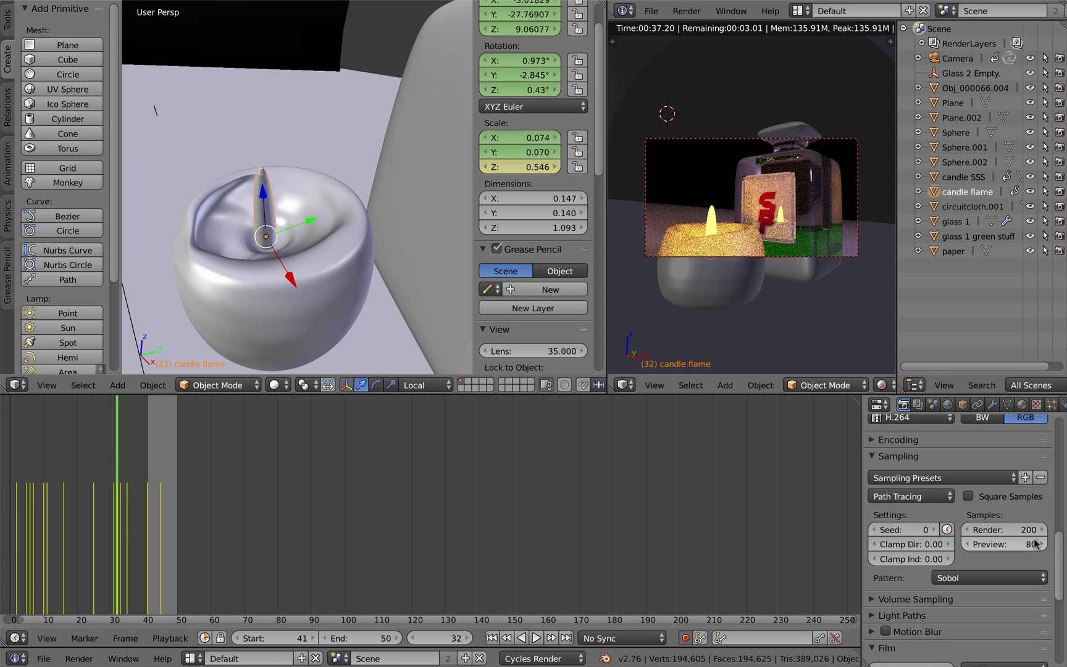
click(1019, 531)
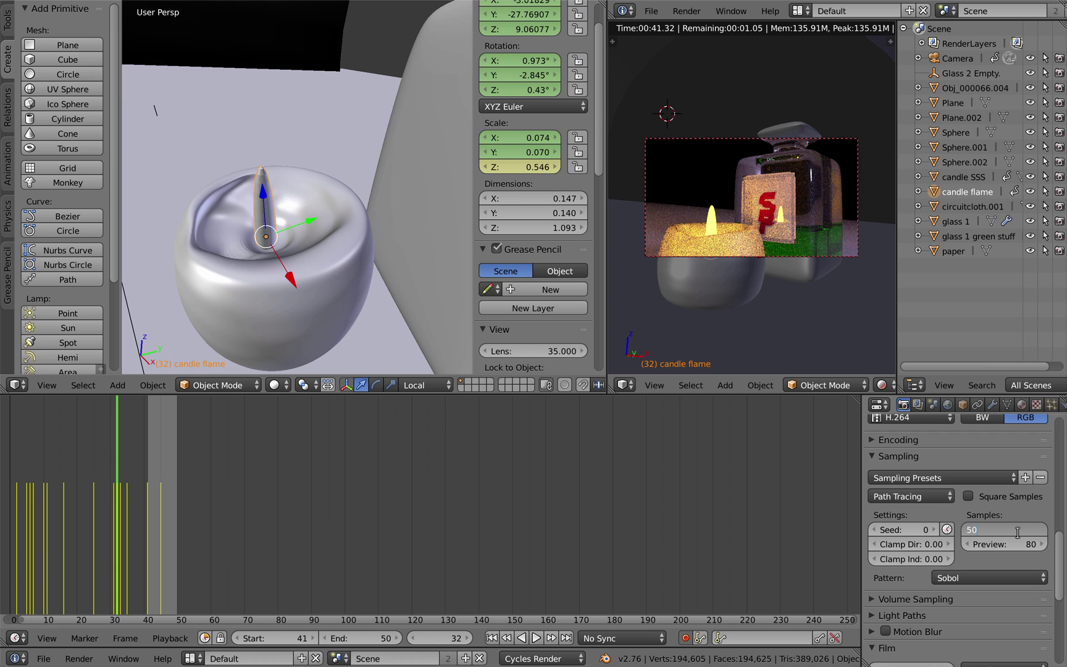
key(Return)
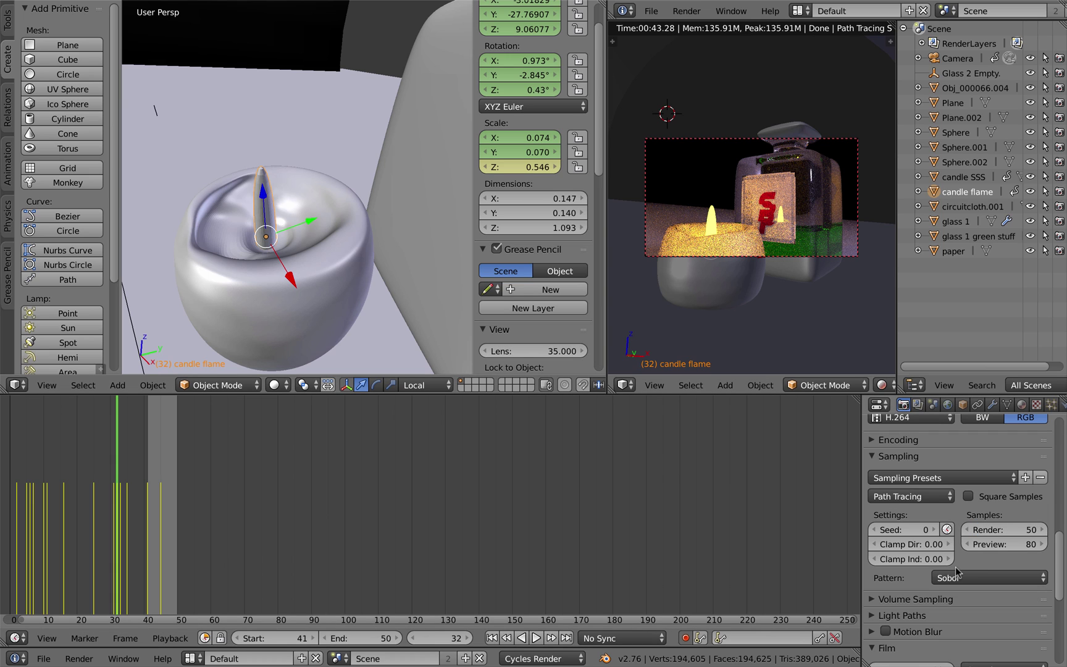
drag(1060, 563, 1064, 440)
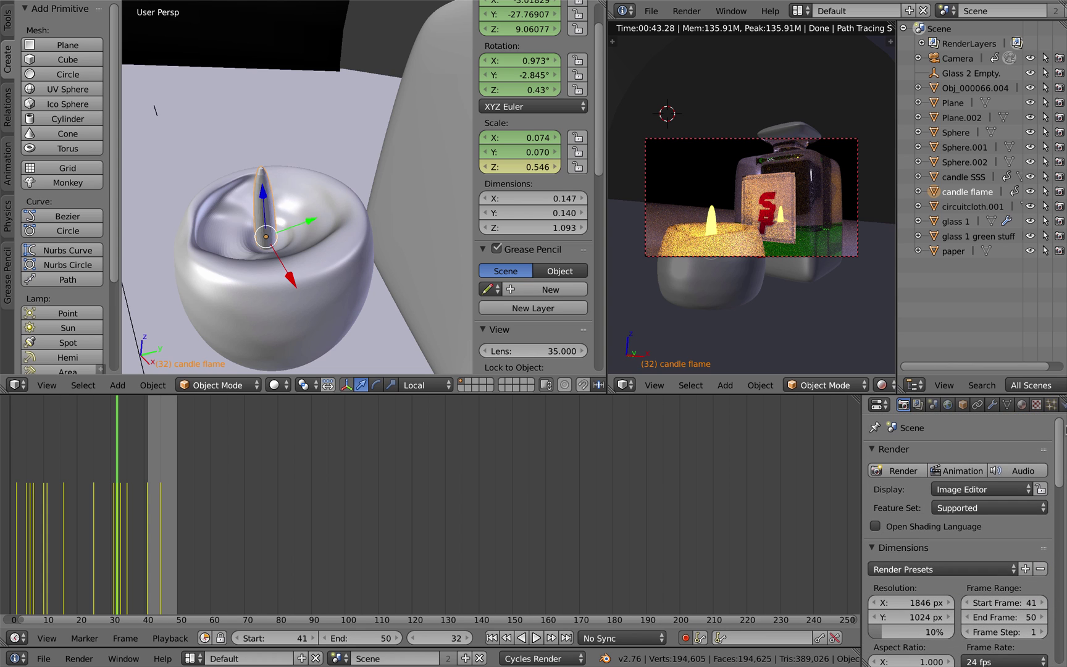
- Render animation frames 41–50 and zoom into the Render Result
click(960, 471)
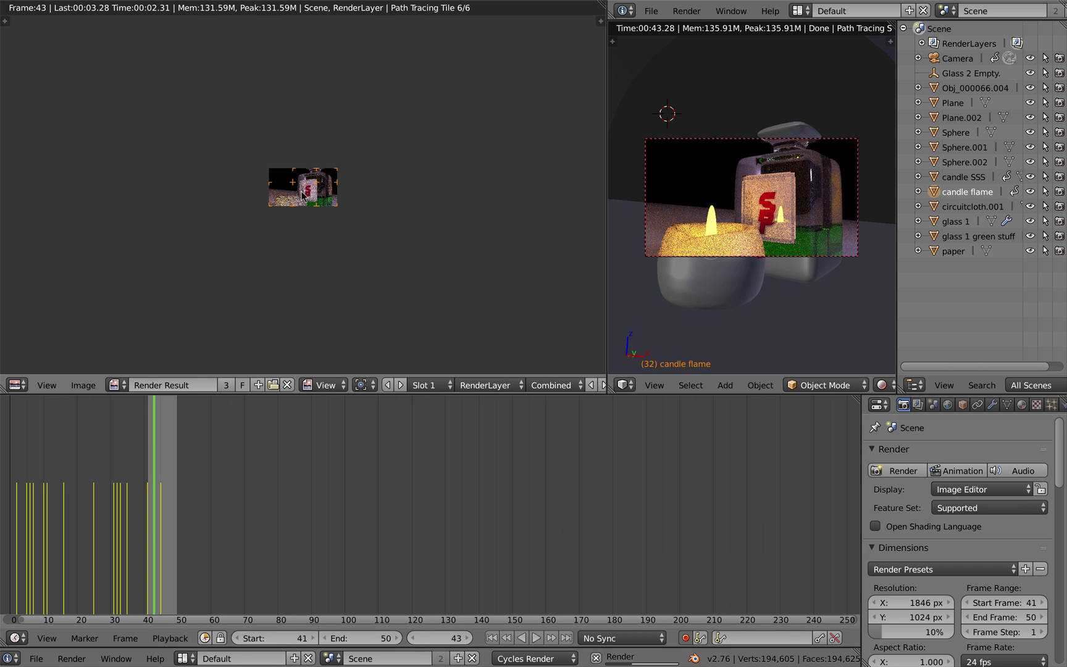
scroll(302, 199, up, 8)
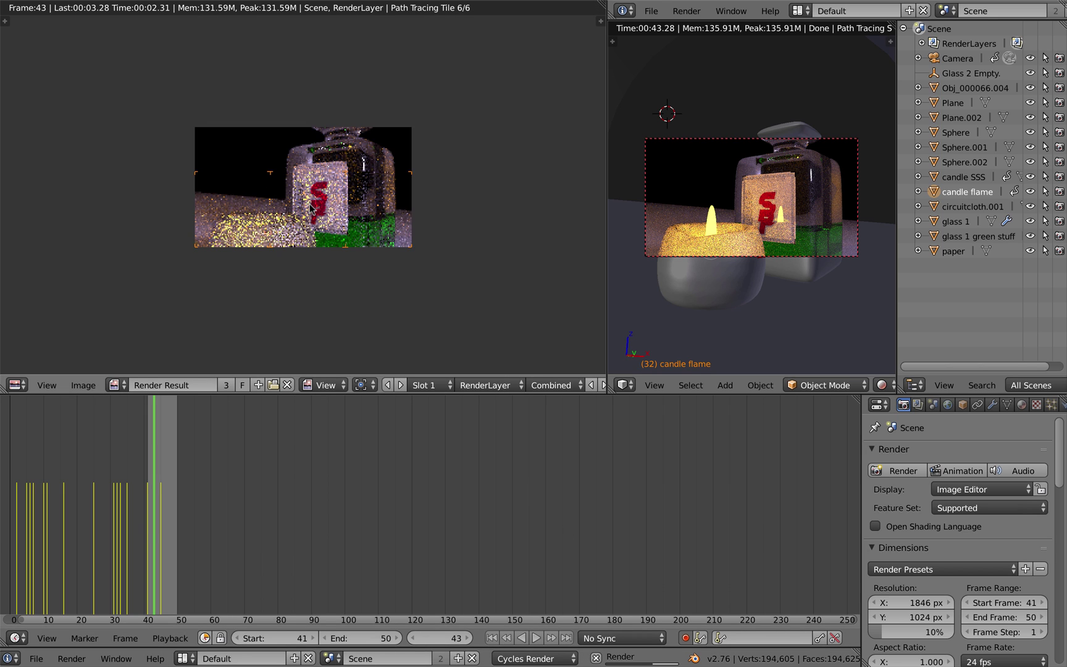